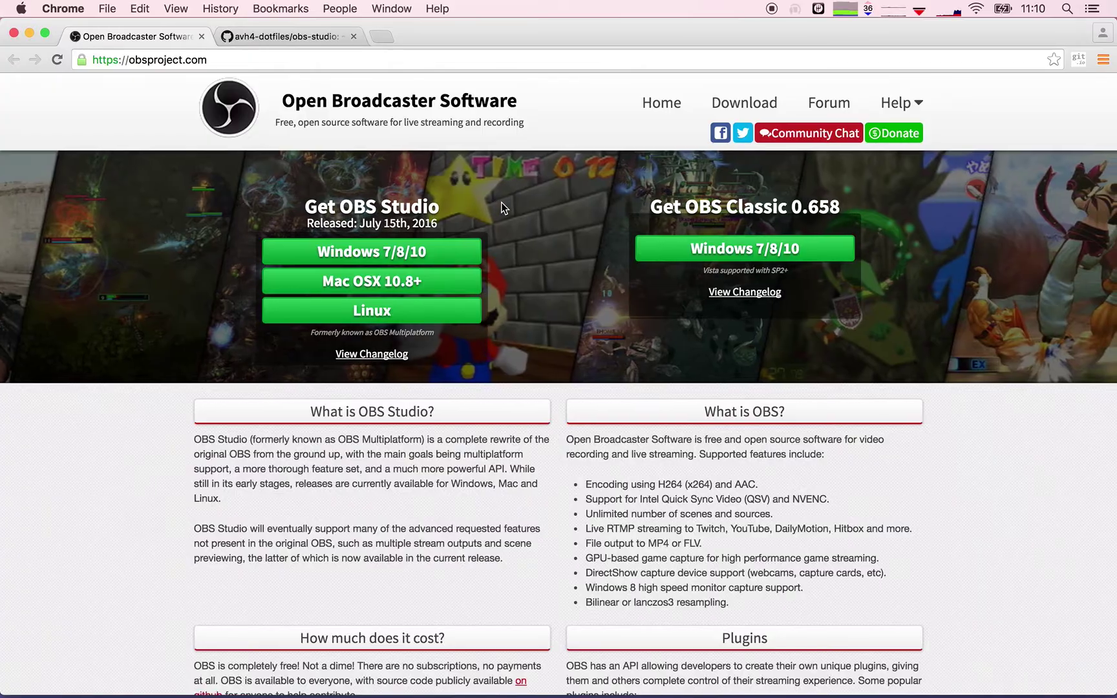
Step: Hide the browser, launch OBS and open its settings
{"action": "key", "text": "super+h"}
{"action": "key", "text": "super+space"}
{"action": "type", "text": "obs"}
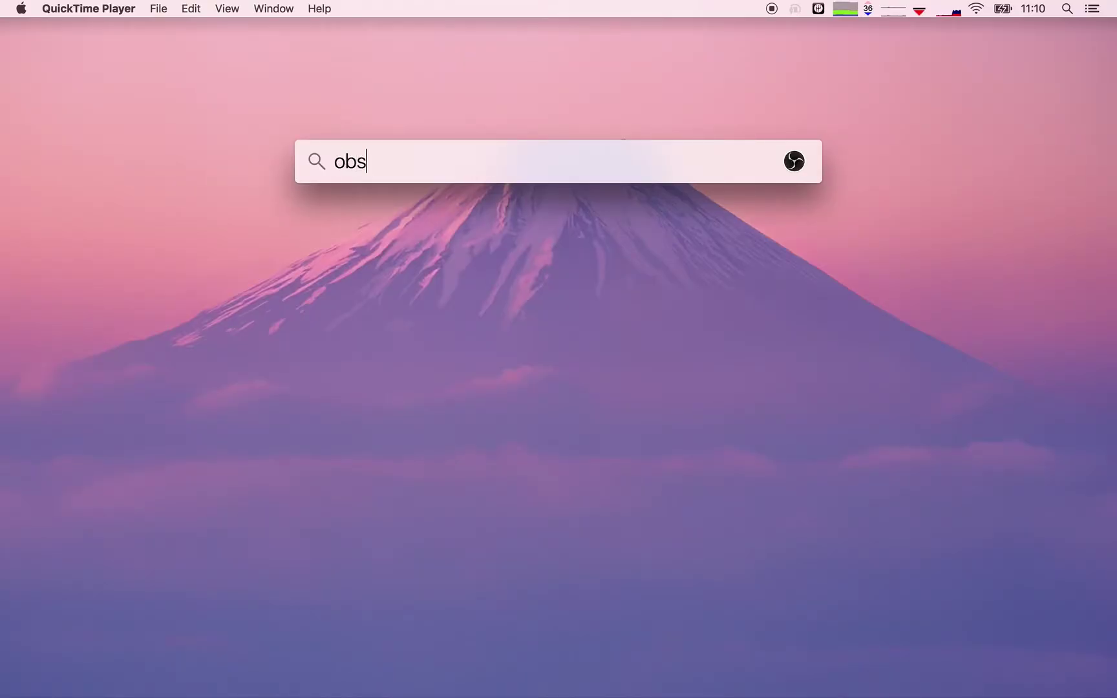
{"action": "key", "text": "Return"}
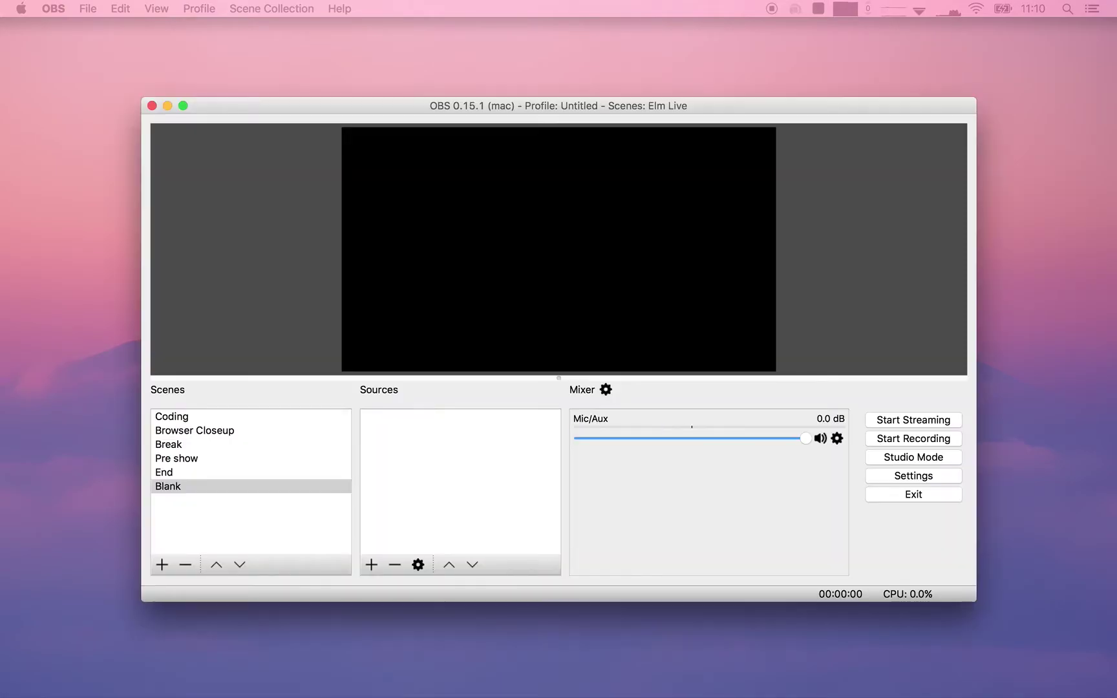
{"action": "key", "text": "super+comma"}
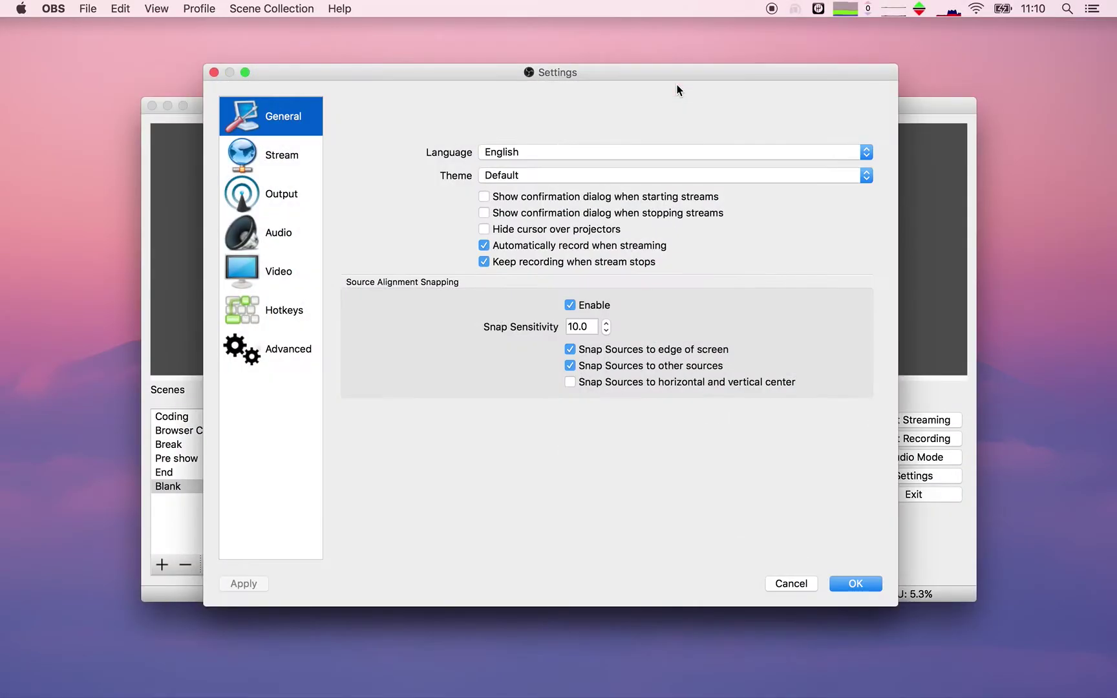
Step: Examine the stream settings, including the list of available streaming services, keeping Twitch selected
{"action": "left_click", "coordinate": [293, 164]}
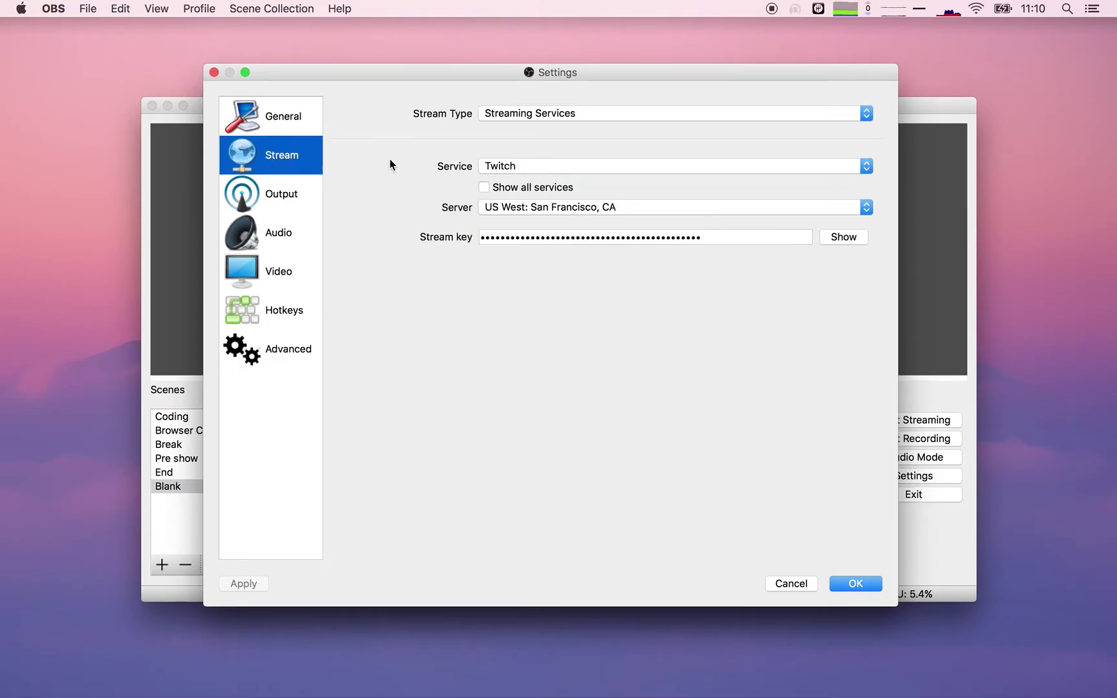
{"action": "left_click", "coordinate": [566, 166]}
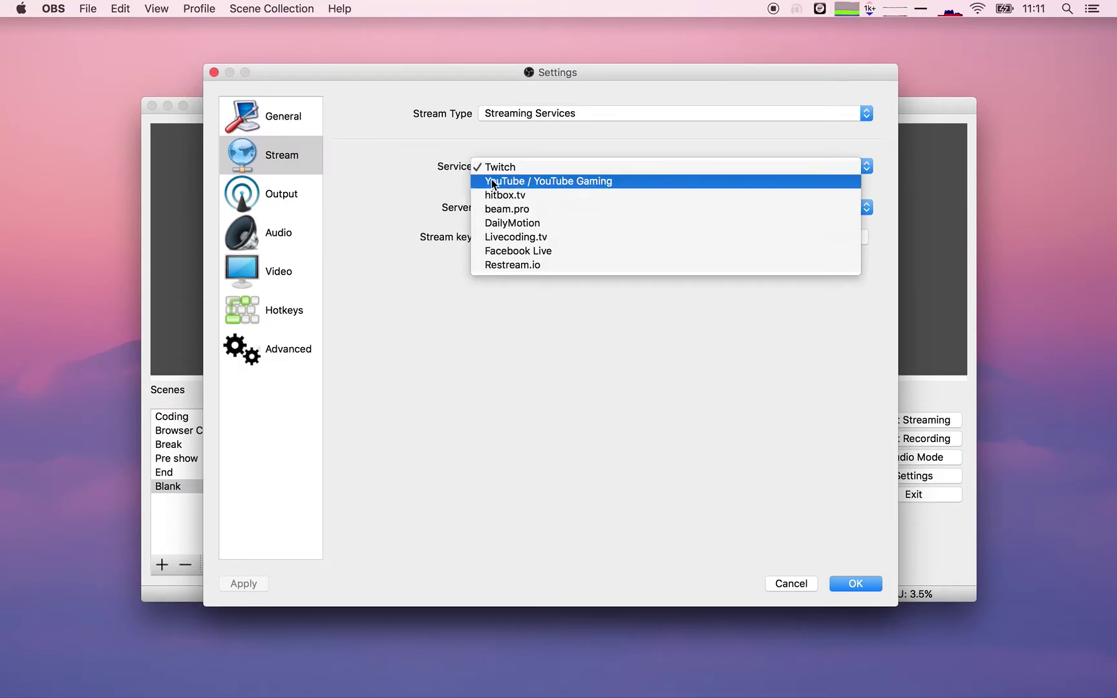
{"action": "left_click", "coordinate": [401, 179]}
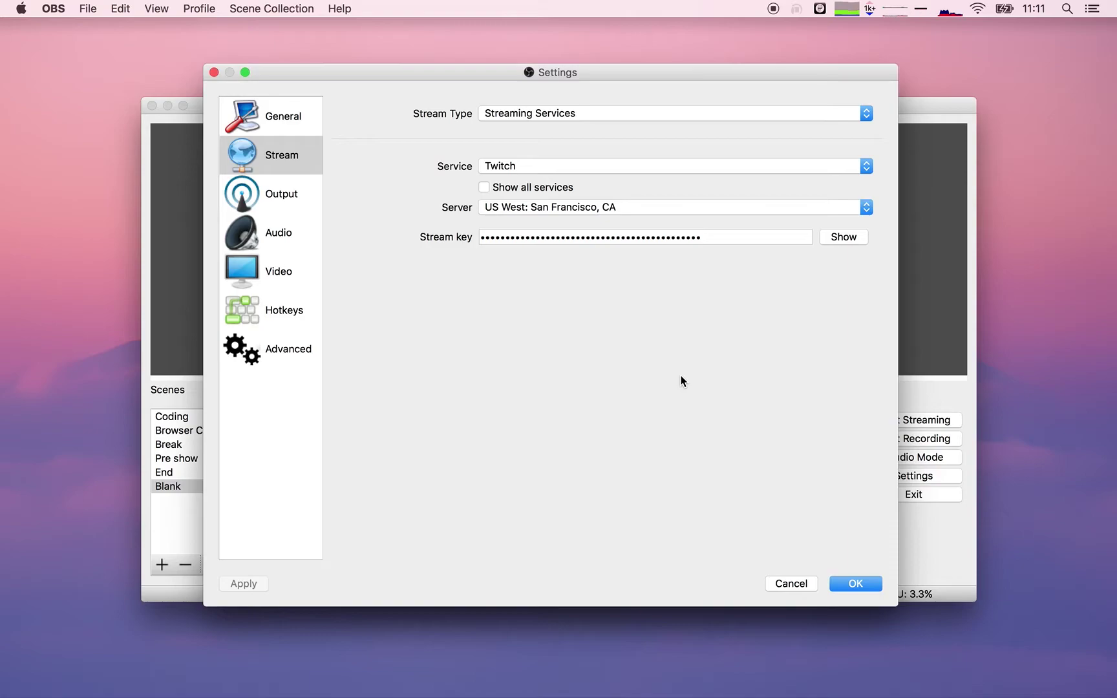
{"action": "left_click", "coordinate": [526, 165]}
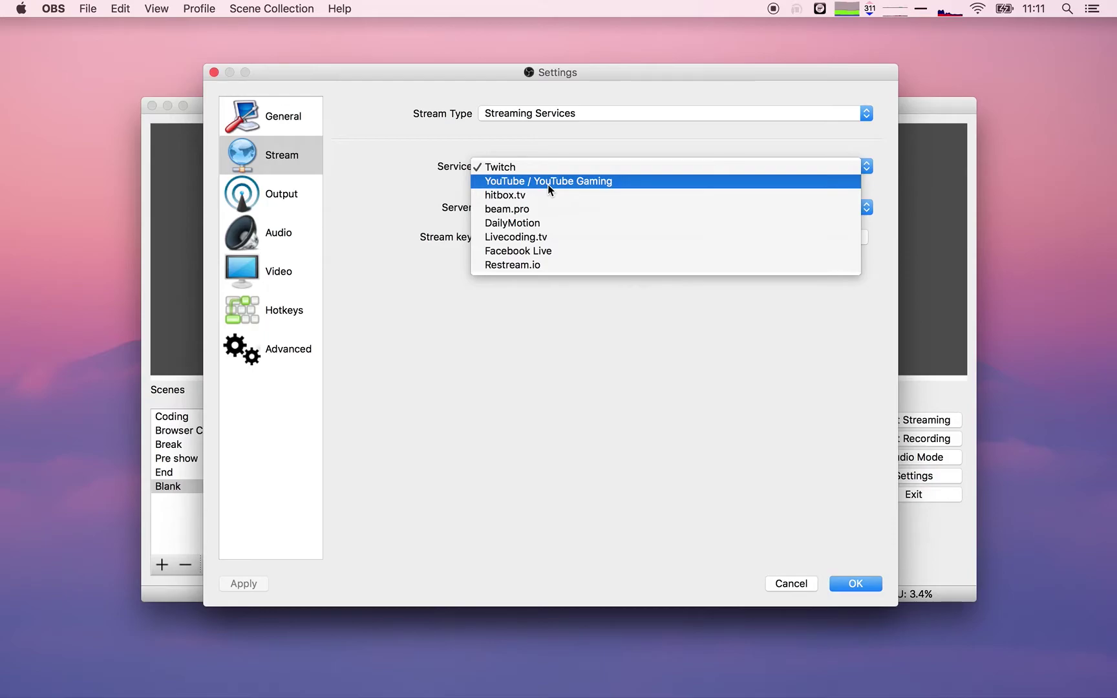
{"action": "left_click", "coordinate": [398, 169]}
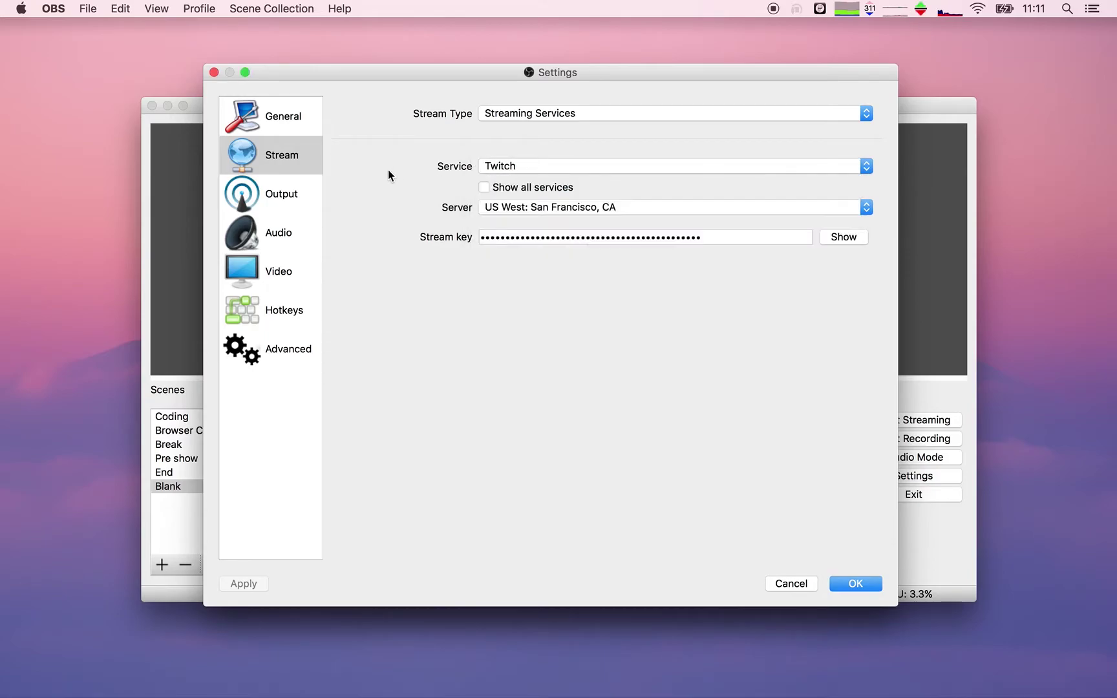
Step: Review the output settings: the streaming video bitrate, the recording path and the available recording quality options
{"action": "left_click", "coordinate": [272, 198]}
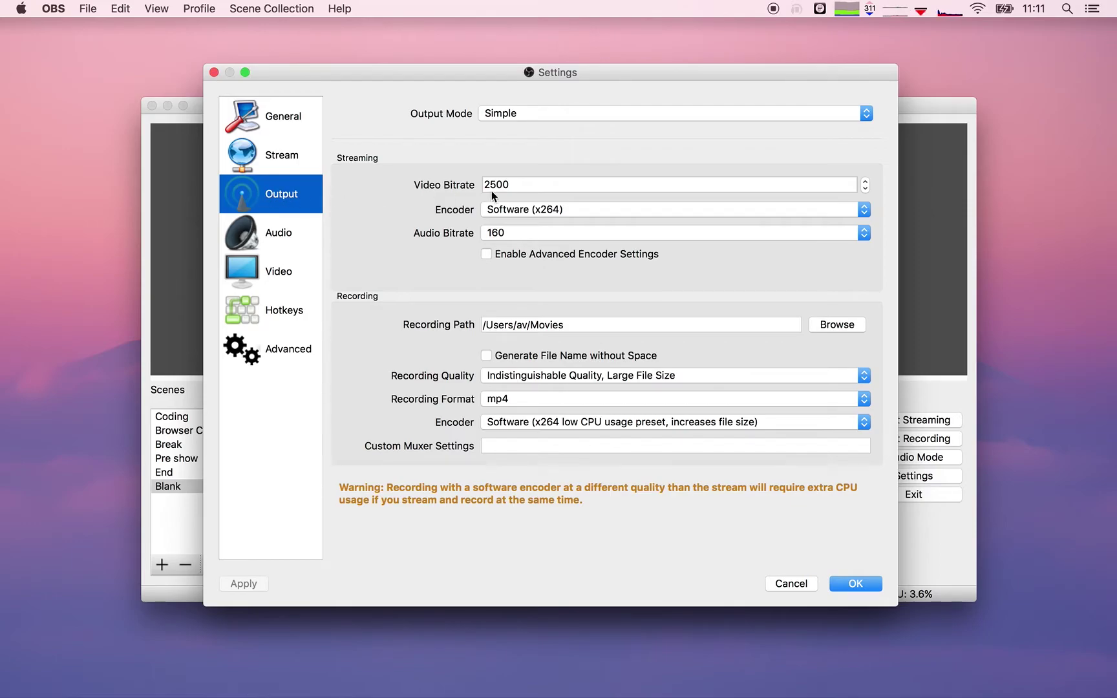
{"action": "double_click", "coordinate": [530, 185]}
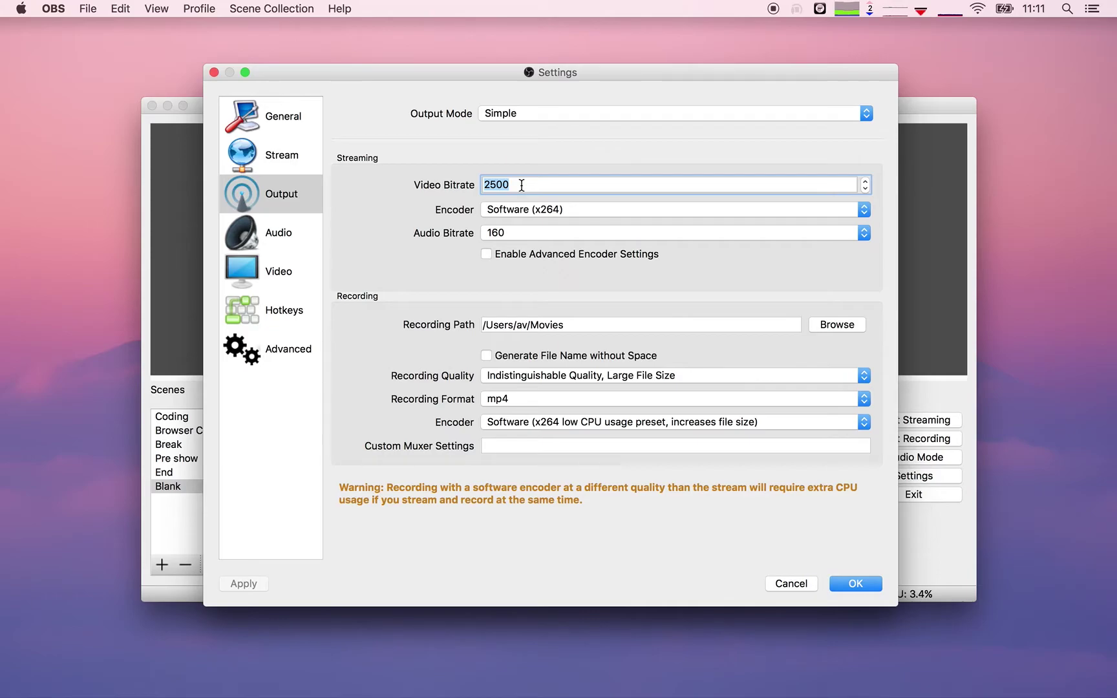
{"action": "left_click", "coordinate": [506, 323]}
{"action": "double_click", "coordinate": [576, 323]}
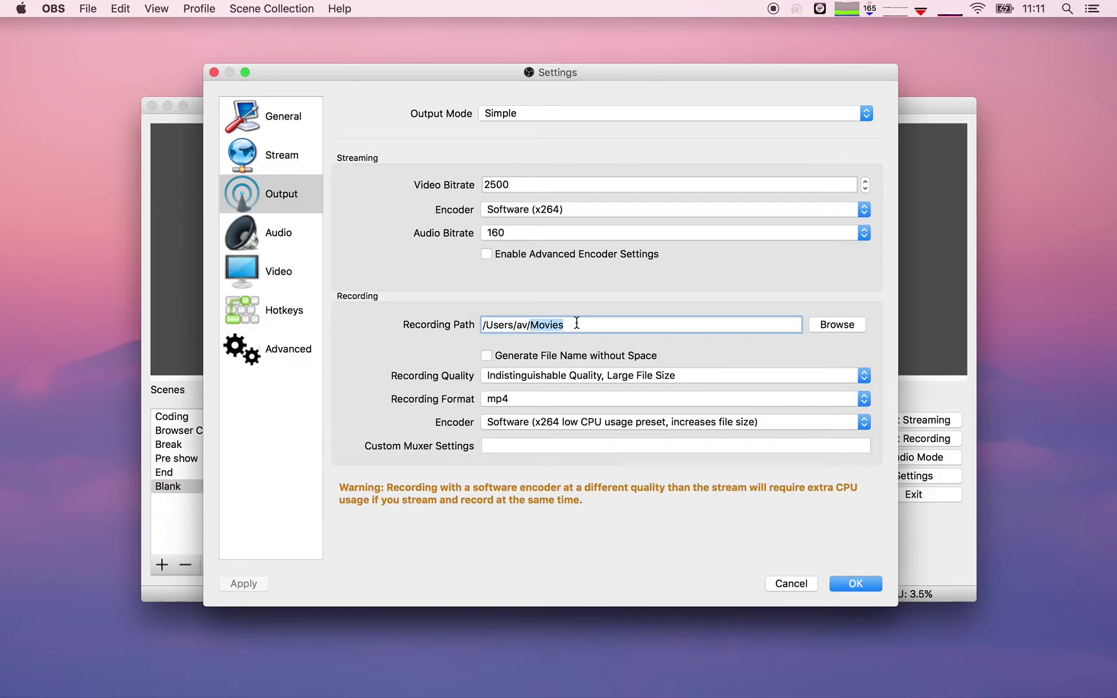
{"action": "left_click", "coordinate": [577, 323]}
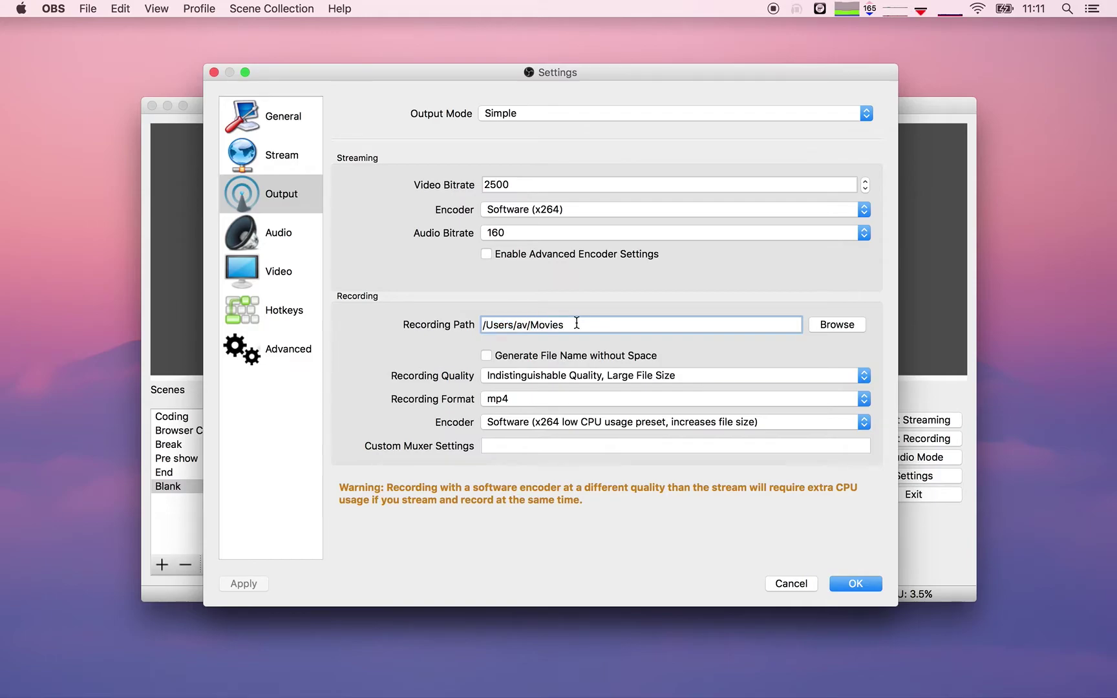
{"action": "left_click", "coordinate": [538, 383]}
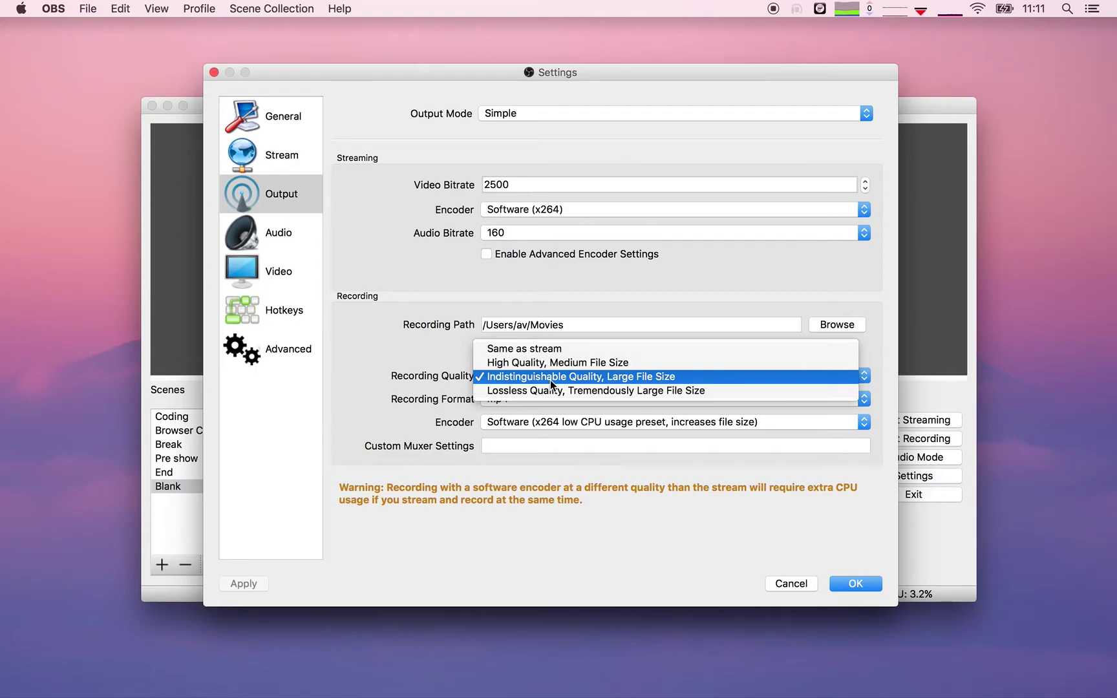
{"action": "left_click", "coordinate": [399, 375]}
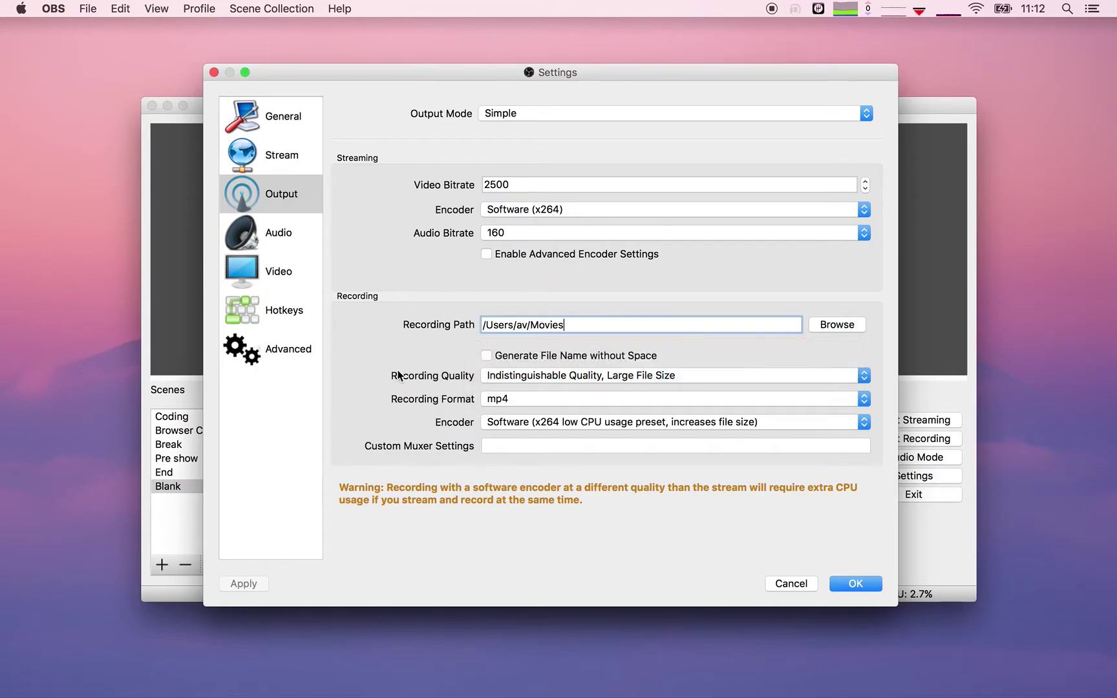
Step: Review the audio device settings and the base and output resolutions in the video settings
{"action": "left_click", "coordinate": [272, 232]}
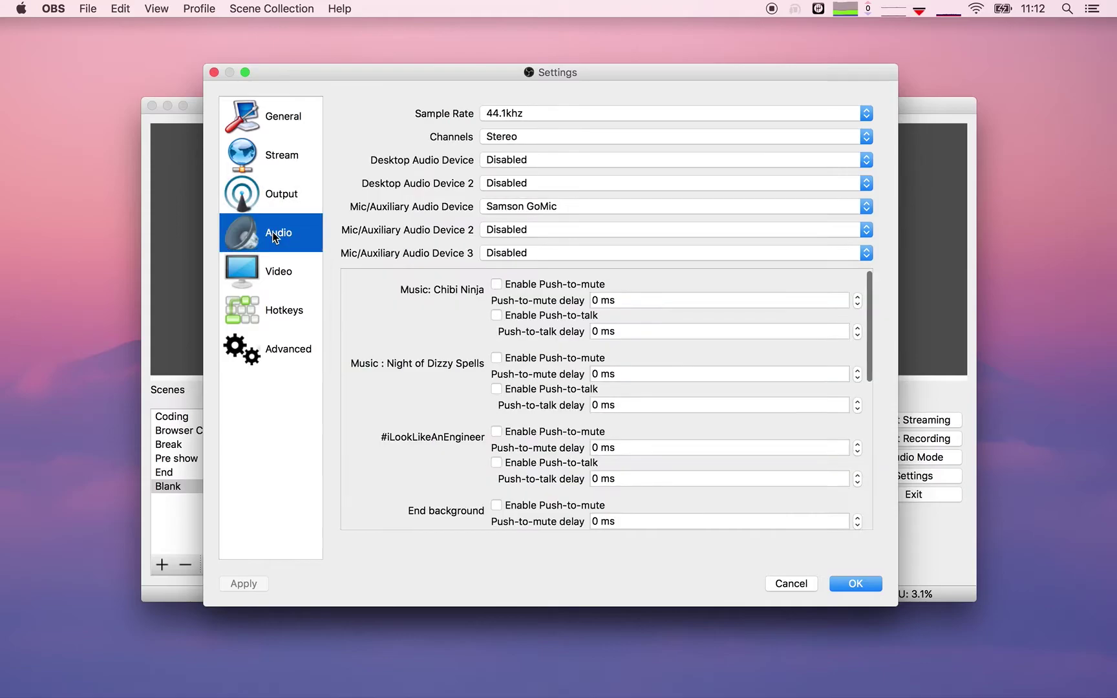
{"action": "left_click", "coordinate": [267, 274]}
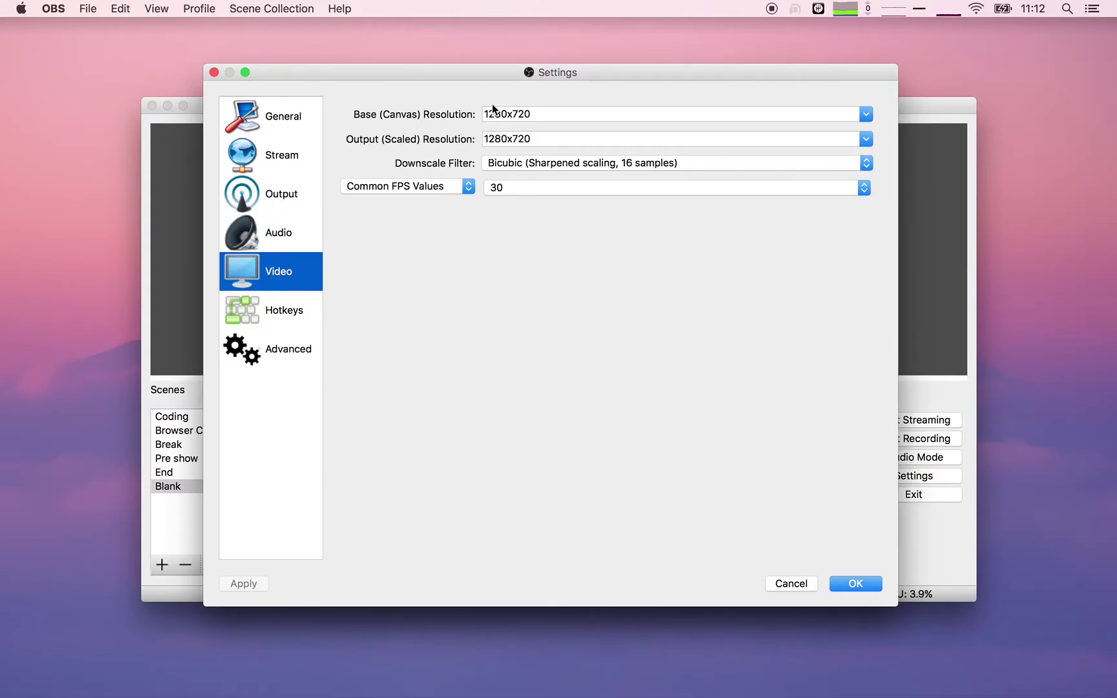
{"action": "left_click", "coordinate": [545, 113]}
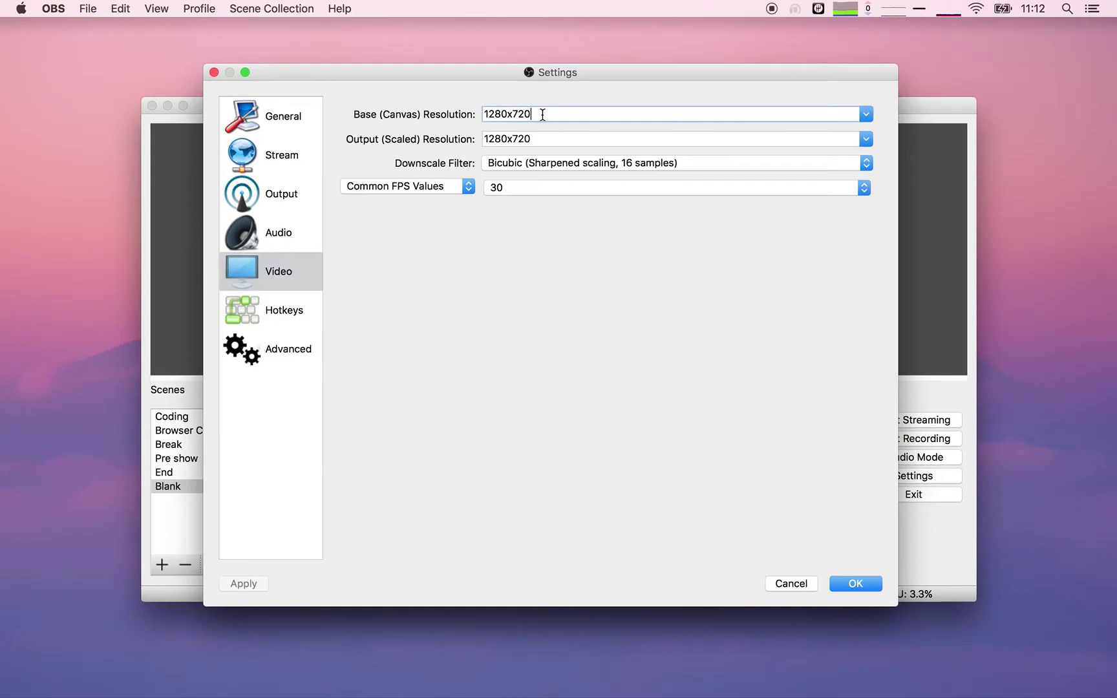
{"action": "double_click", "coordinate": [533, 138]}
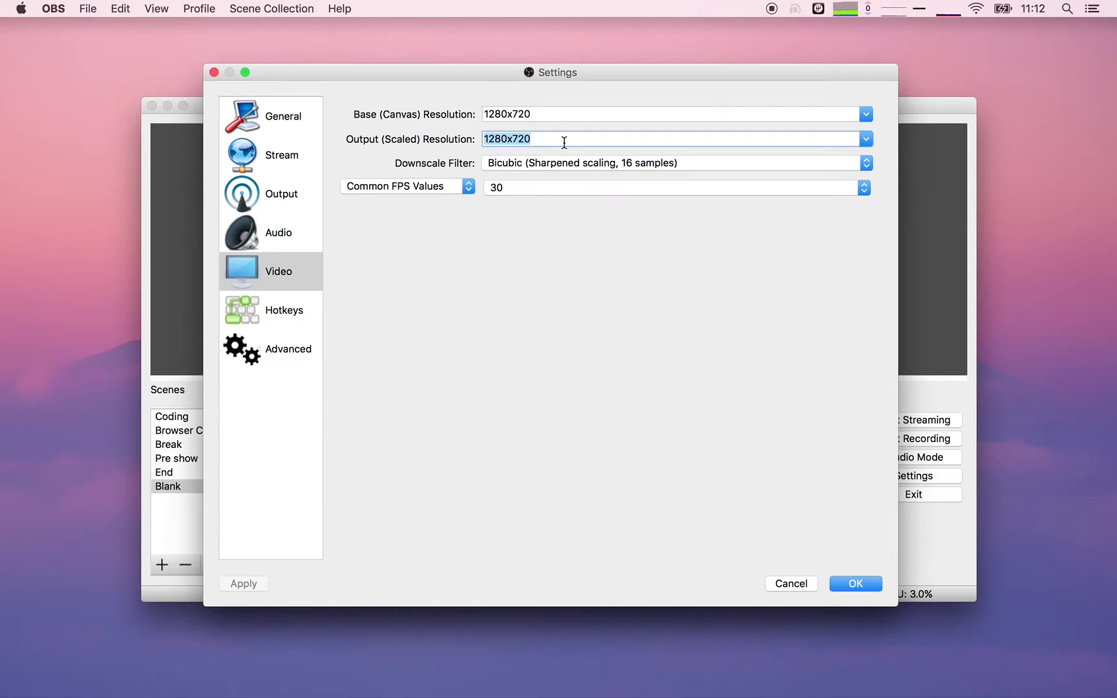
{"action": "double_click", "coordinate": [489, 116]}
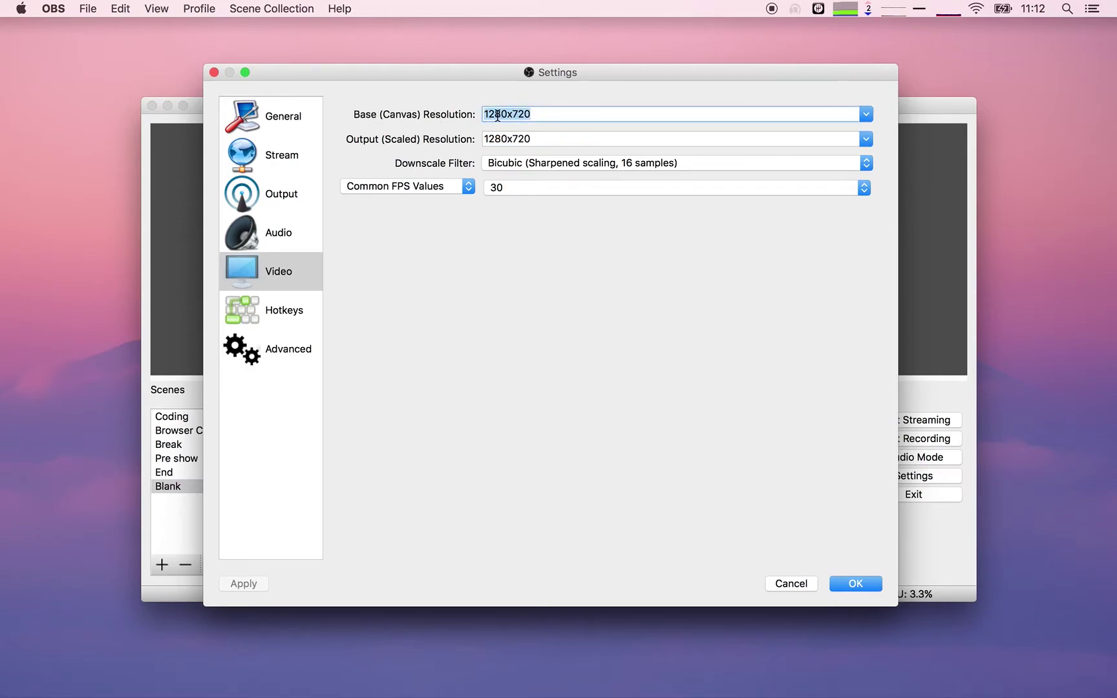
{"action": "left_click", "coordinate": [541, 114]}
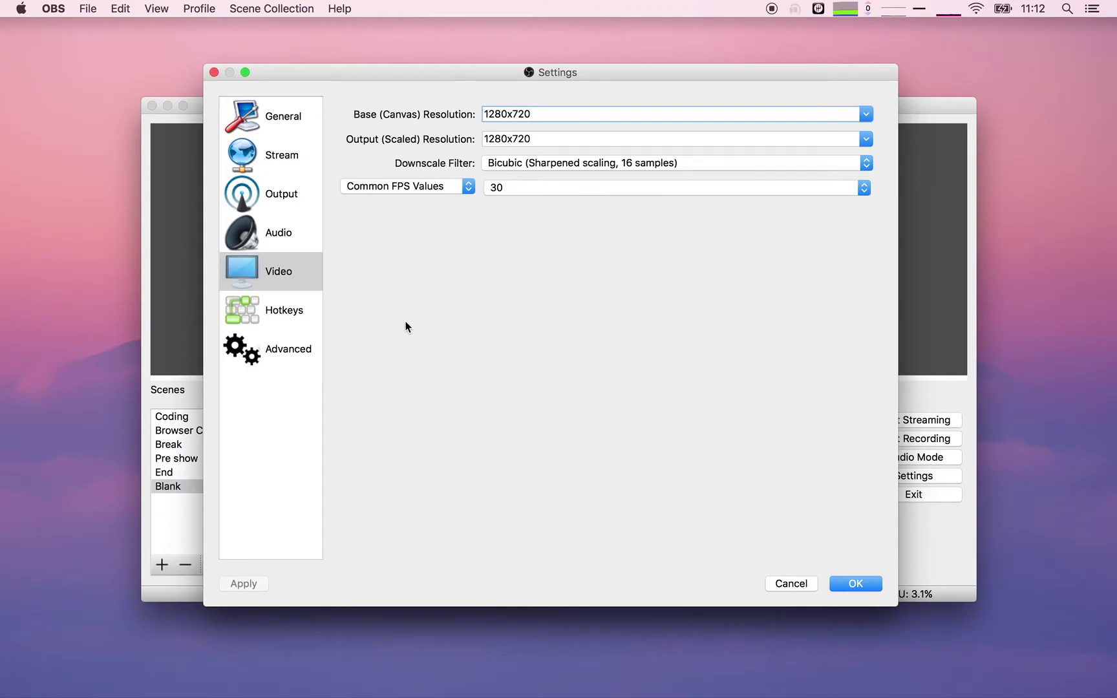
Step: Look through the hotkey list and the advanced settings, and close the settings by accepting them
{"action": "left_click", "coordinate": [270, 318]}
{"action": "left_click", "coordinate": [413, 220]}
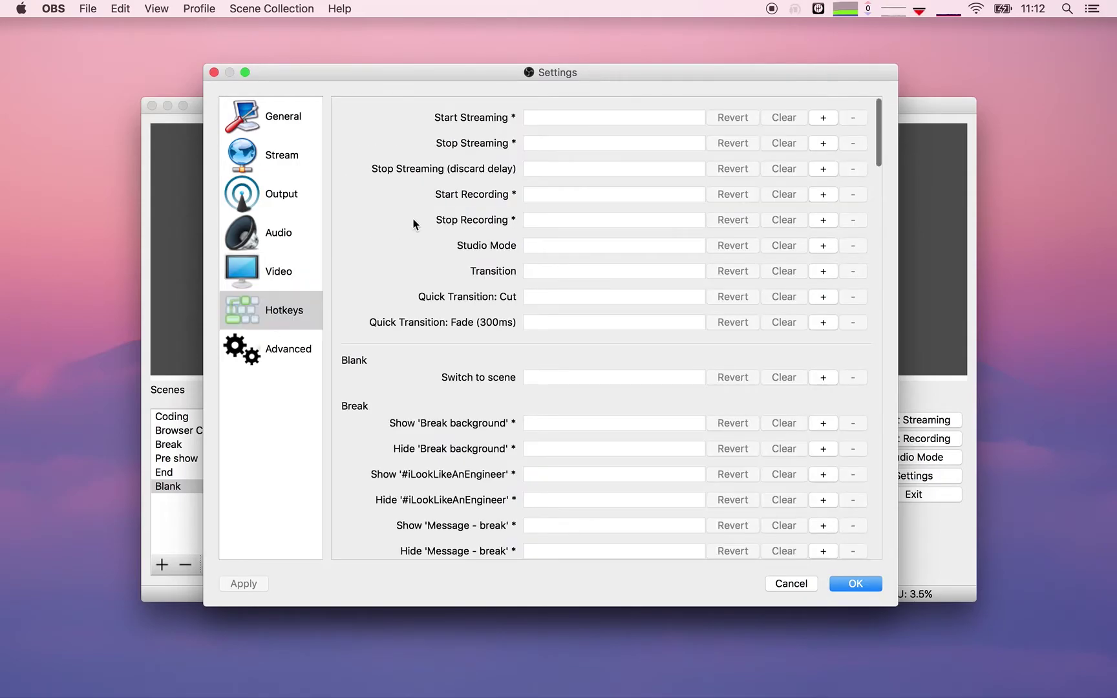
{"action": "scroll", "coordinate": [413, 224], "scroll_direction": "down", "scroll_amount": 3}
{"action": "scroll", "coordinate": [413, 225], "scroll_direction": "up", "scroll_amount": 3}
{"action": "scroll", "coordinate": [429, 270], "scroll_direction": "down", "scroll_amount": 10}
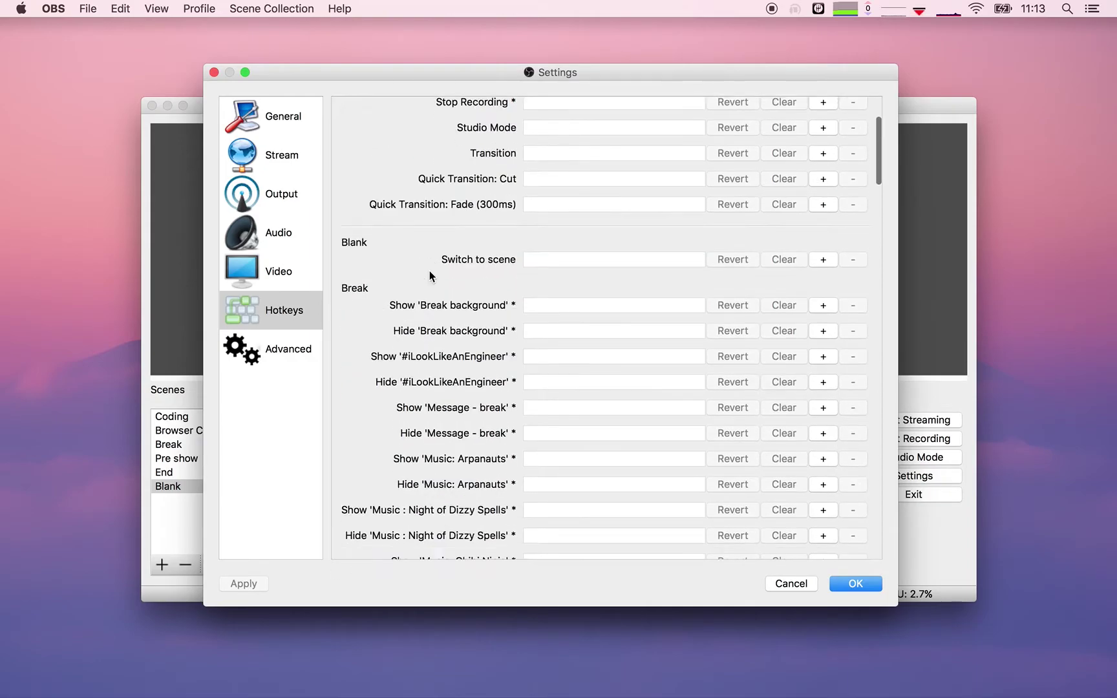
{"action": "scroll", "coordinate": [429, 270], "scroll_direction": "up", "scroll_amount": 10}
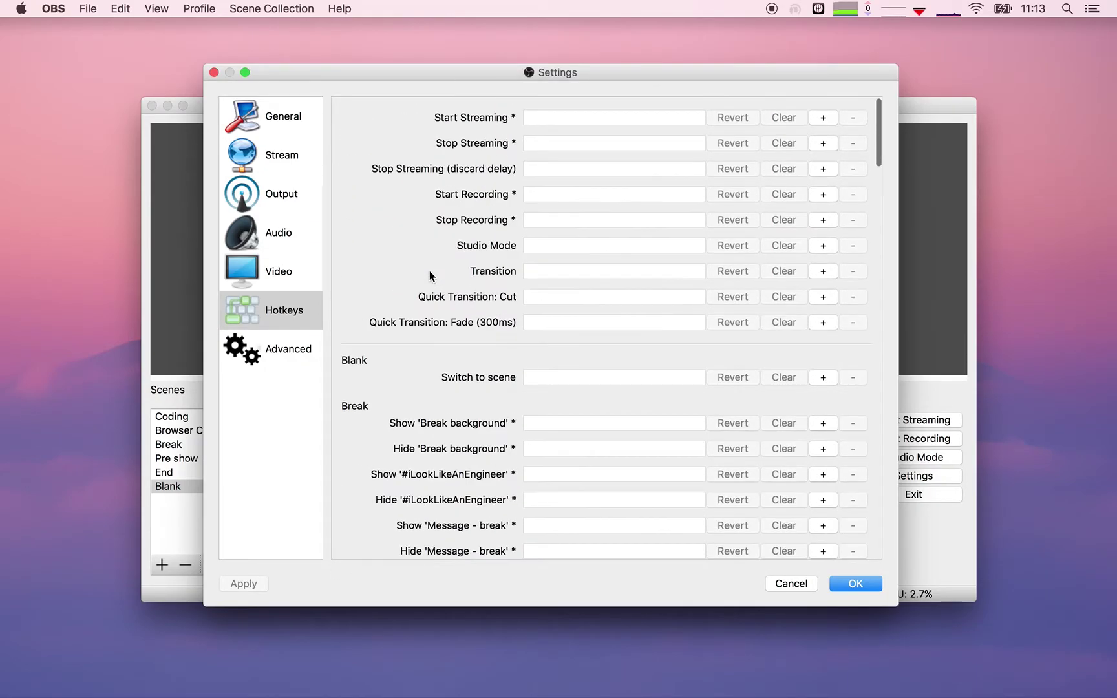
{"action": "left_click", "coordinate": [263, 362]}
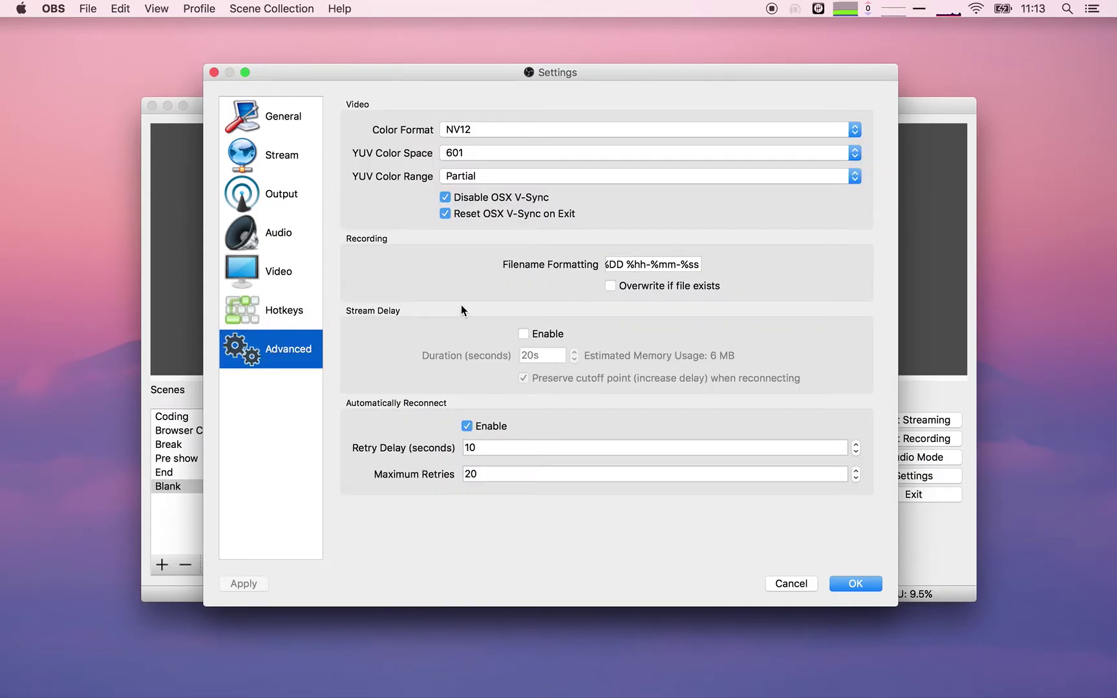
{"action": "left_click", "coordinate": [856, 583]}
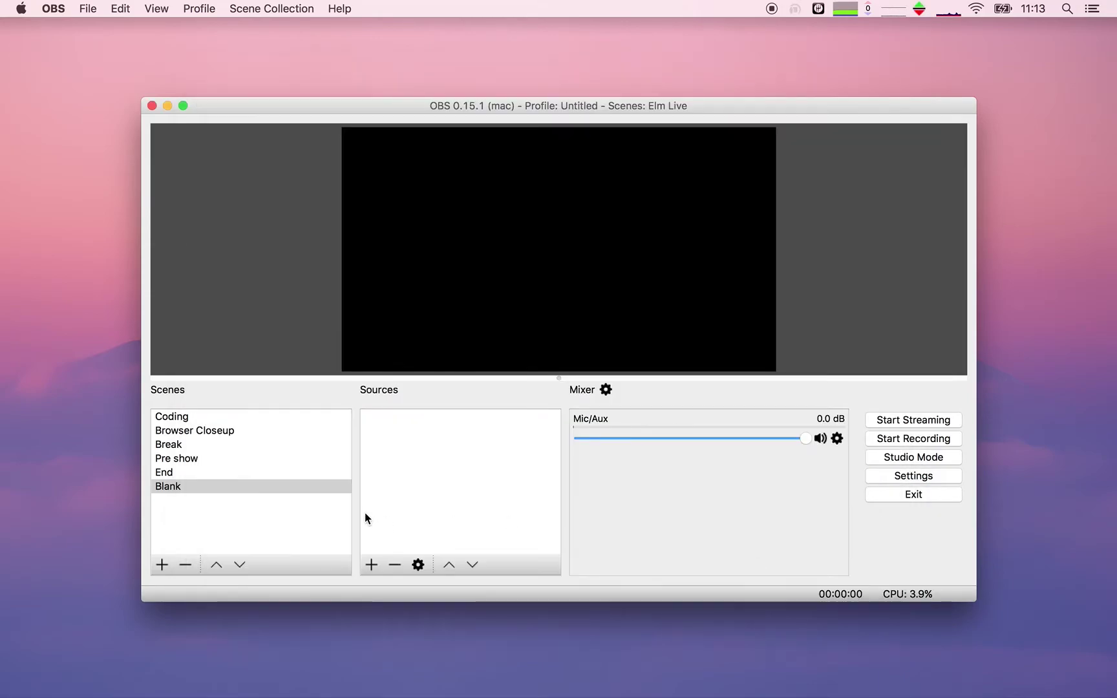
Step: Select the Blank scene and check which profiles are available
{"action": "left_click", "coordinate": [245, 486]}
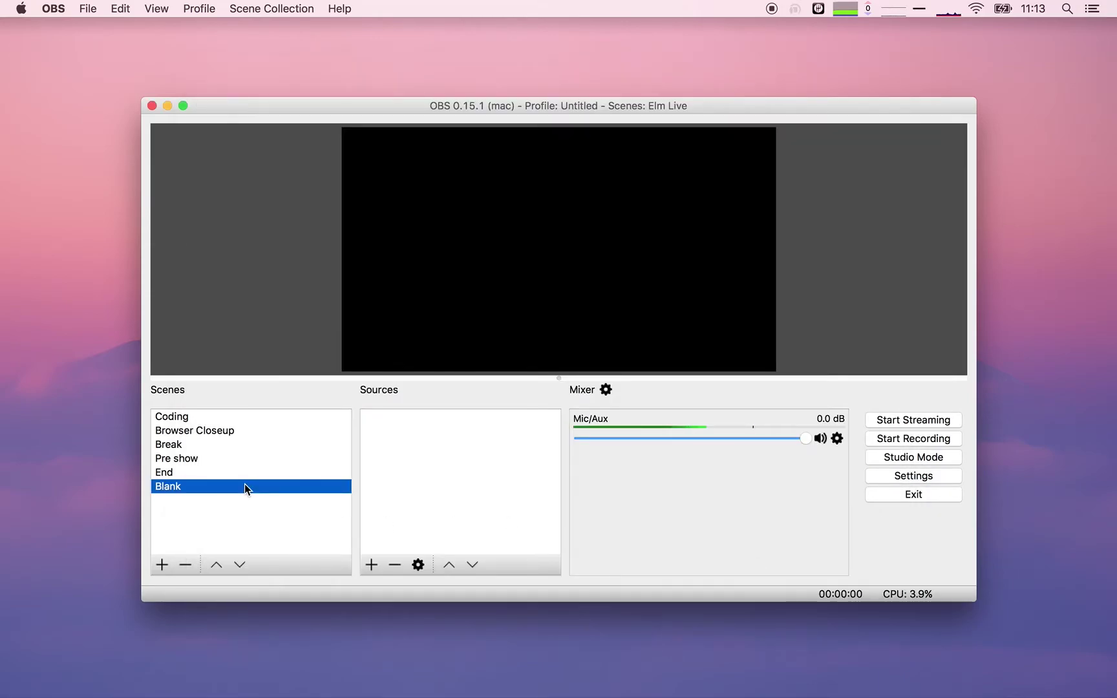
{"action": "left_click", "coordinate": [206, 13]}
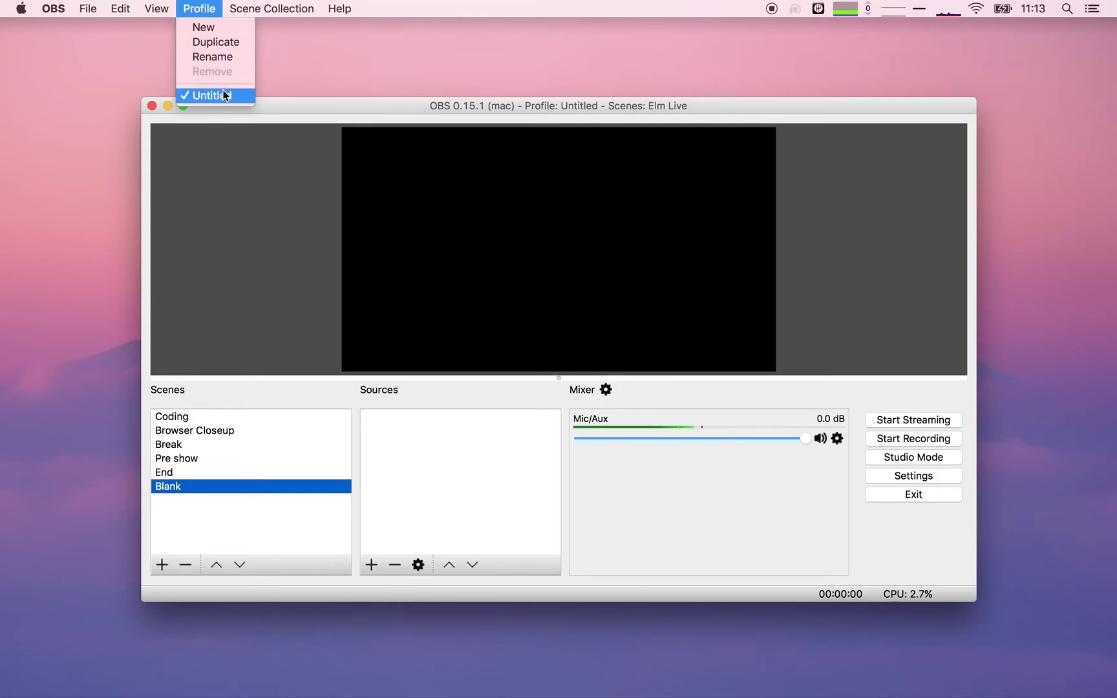
{"action": "left_click", "coordinate": [203, 10]}
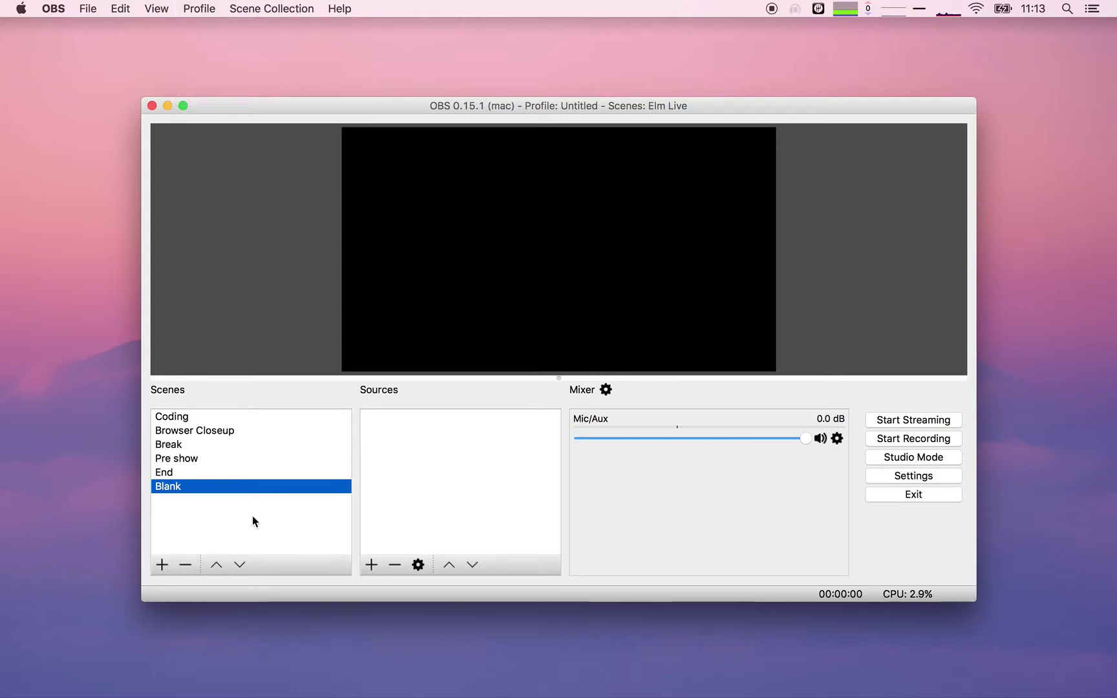
Step: Switch to the Coding scene and examine its individual sources and the source types available to add
{"action": "left_click", "coordinate": [187, 417]}
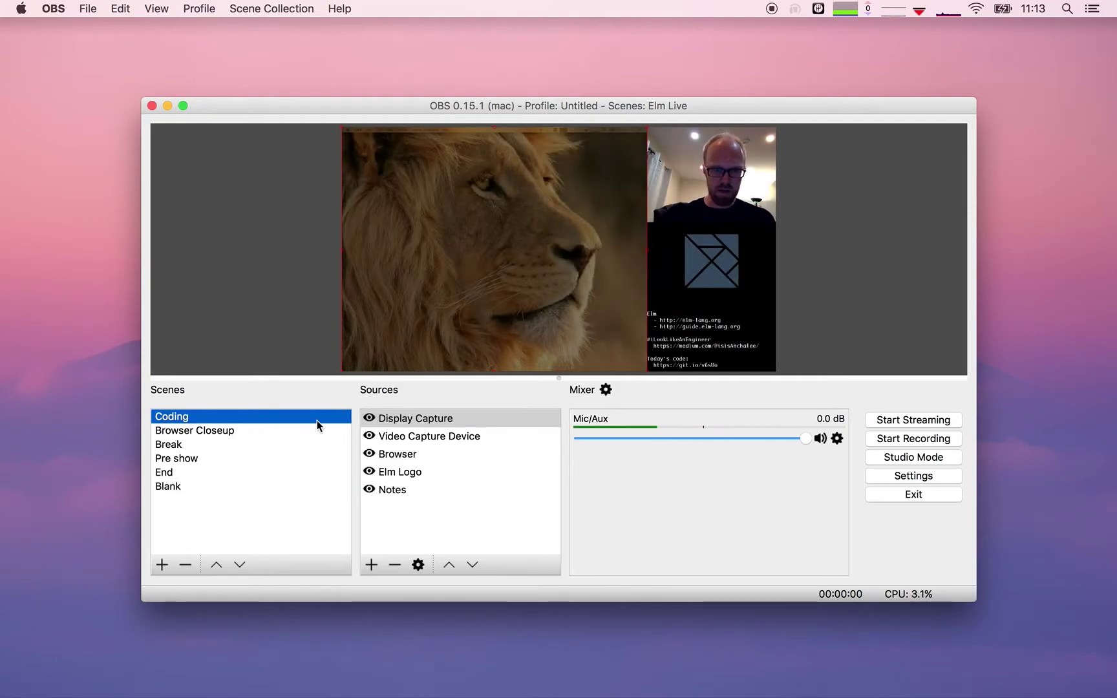
{"action": "left_click", "coordinate": [428, 420]}
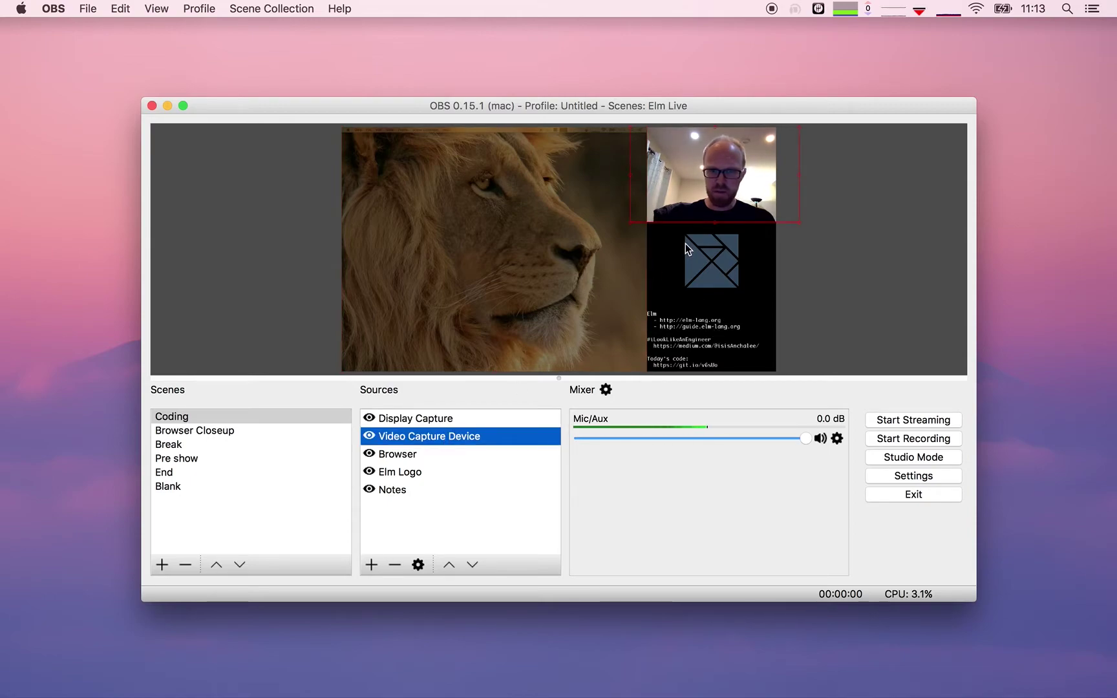
{"action": "left_click", "coordinate": [416, 454]}
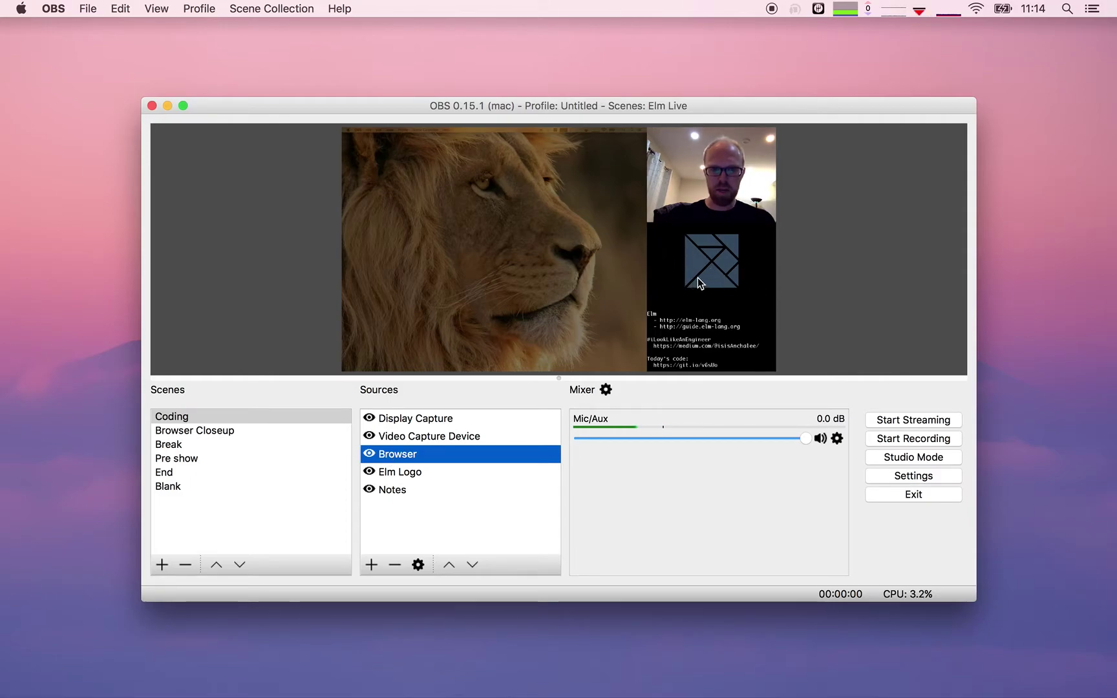
{"action": "left_click", "coordinate": [406, 475]}
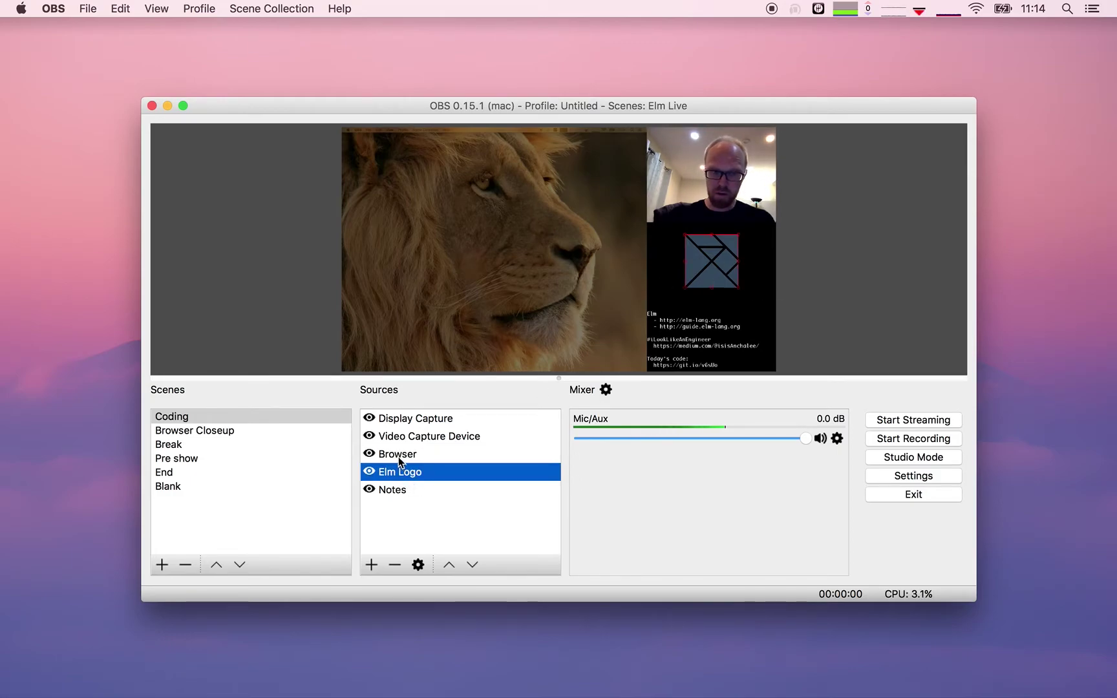
{"action": "left_click", "coordinate": [391, 491]}
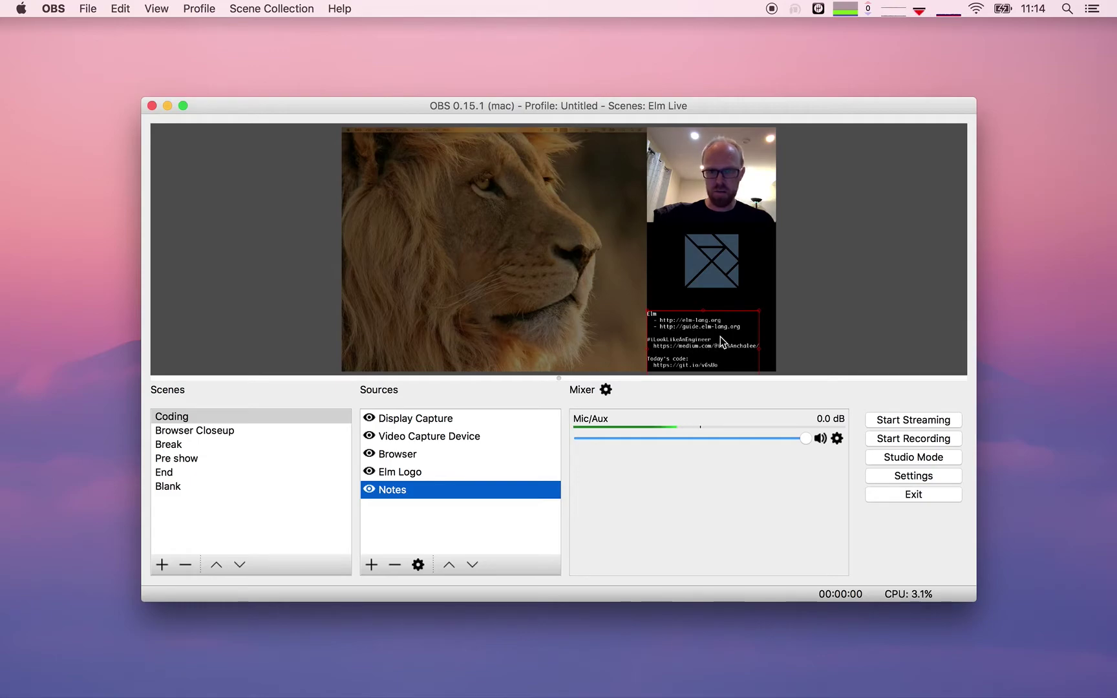
{"action": "left_click", "coordinate": [371, 566]}
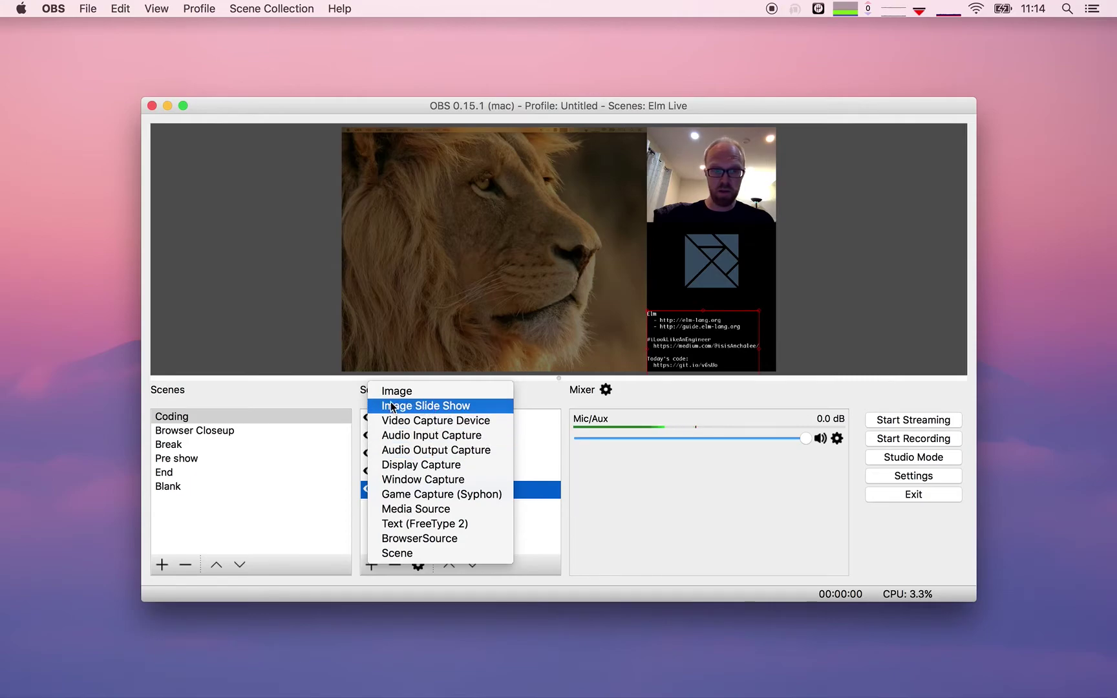
{"action": "left_click", "coordinate": [311, 399]}
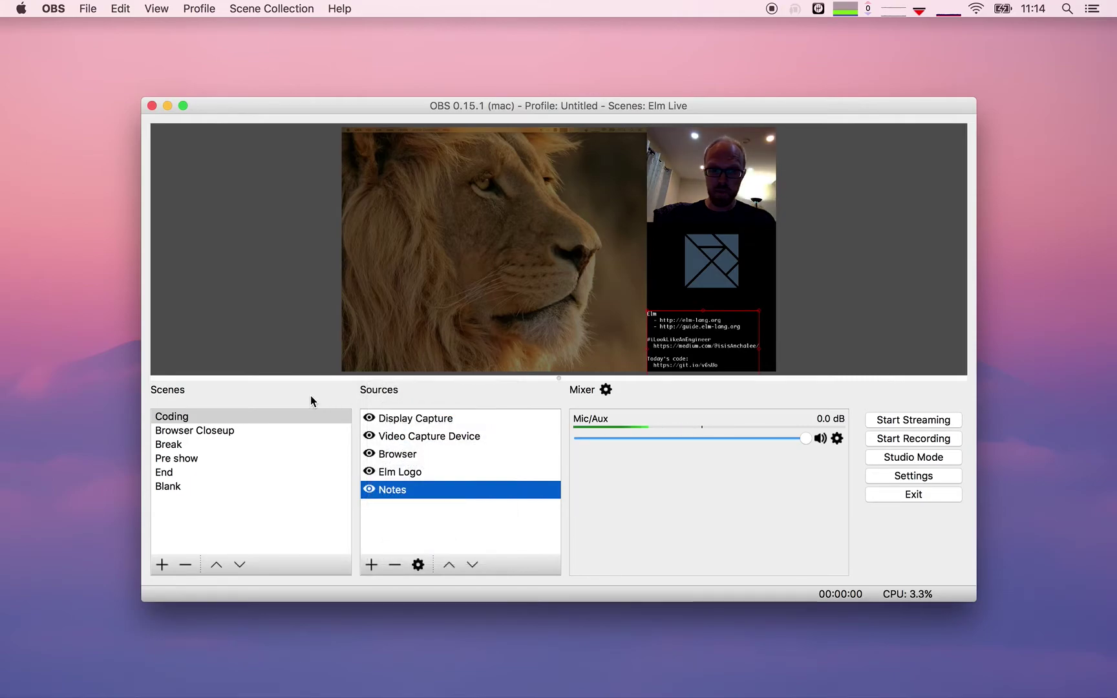
Step: View the Browser Closeup scene, and in the Break scene show the Night of Dizzy Spells music and hide the Chibi Ninja music
{"action": "left_click", "coordinate": [220, 431]}
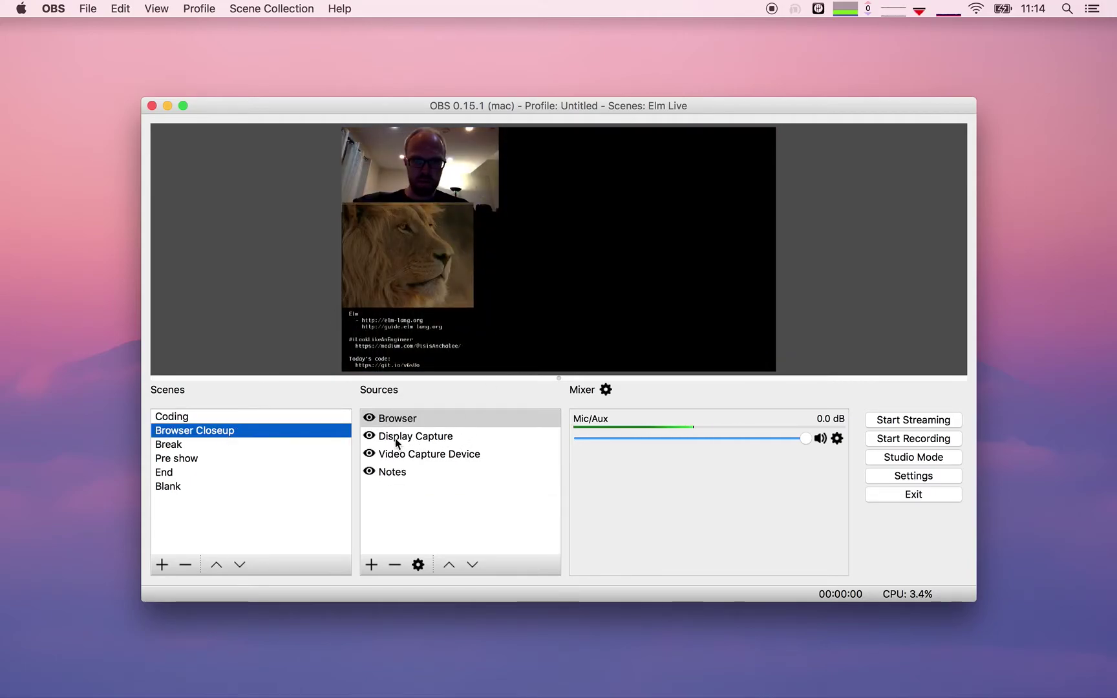
{"action": "left_click", "coordinate": [182, 444]}
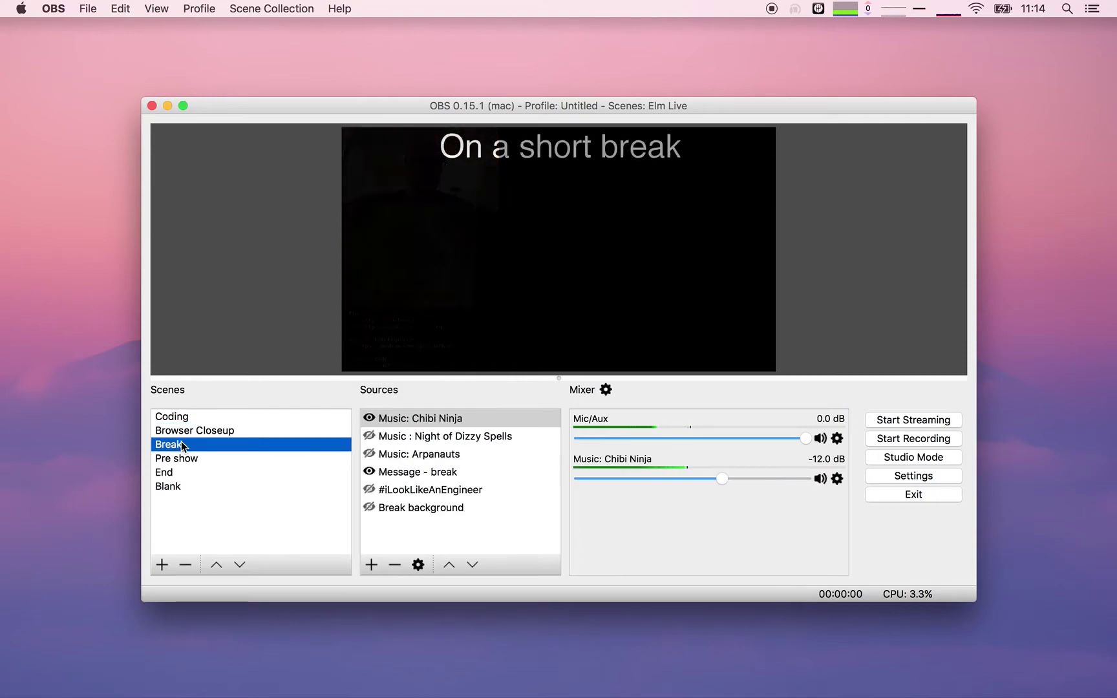
{"action": "left_click", "coordinate": [369, 436]}
{"action": "left_click", "coordinate": [369, 418]}
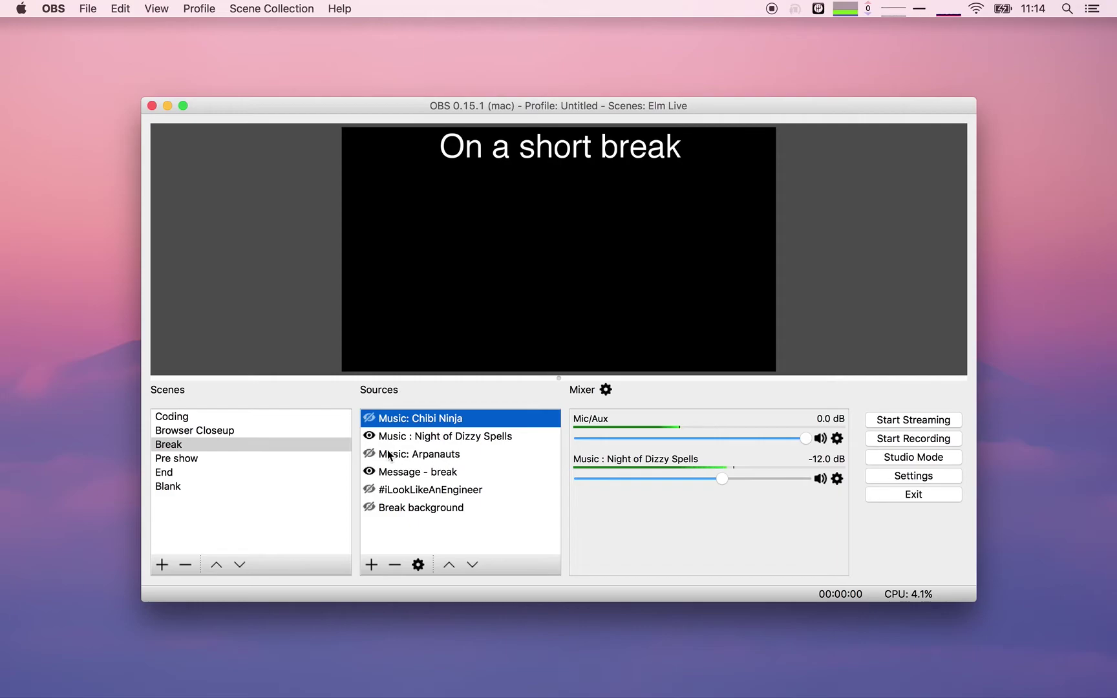
Step: Preview the #iLookLikeAnEngineer and Break background sources one at a time, and hide both again along with the Night of Dizzy Spells music
{"action": "left_click", "coordinate": [369, 490]}
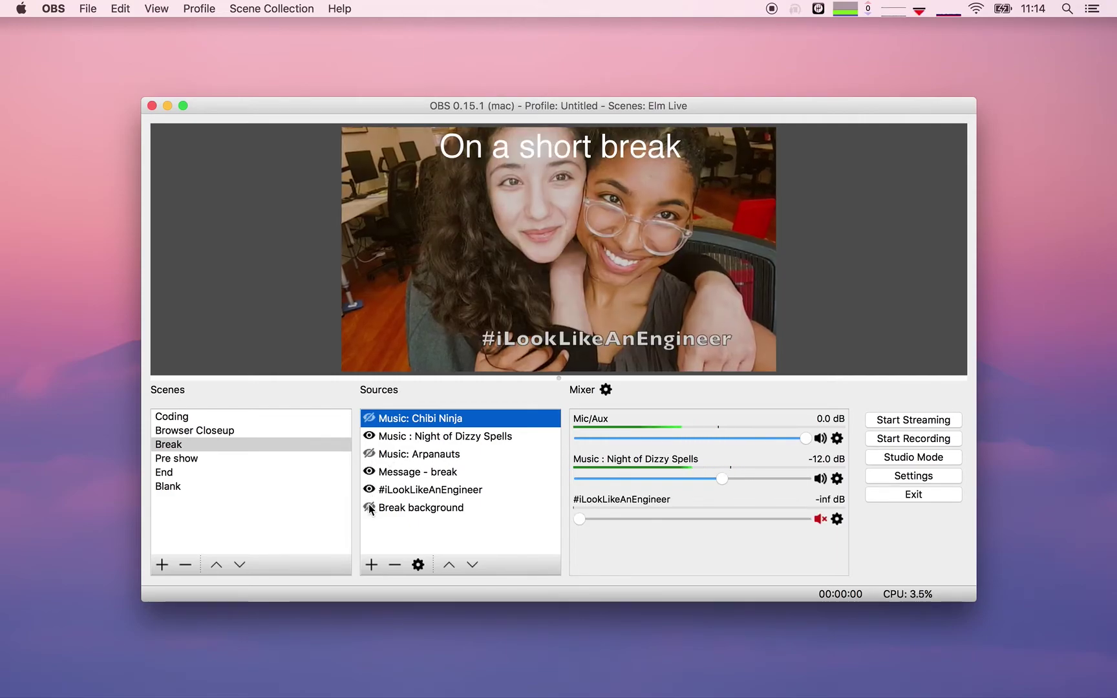
{"action": "left_click", "coordinate": [369, 490]}
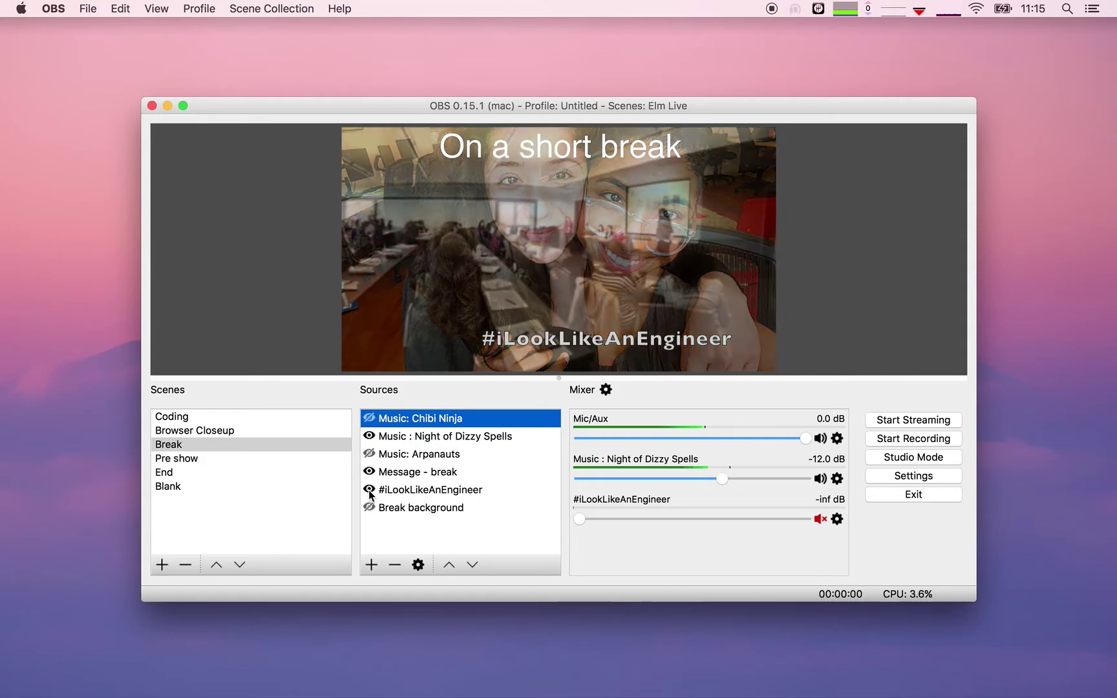
{"action": "left_click", "coordinate": [369, 508]}
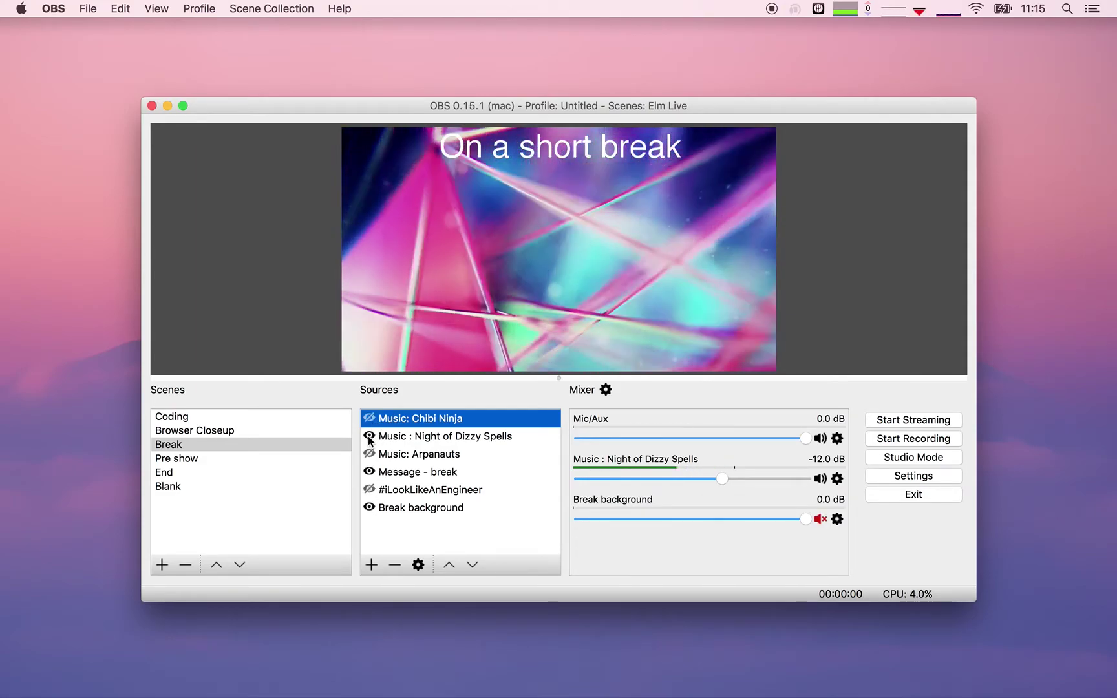
{"action": "left_click", "coordinate": [369, 436]}
{"action": "left_click", "coordinate": [367, 509]}
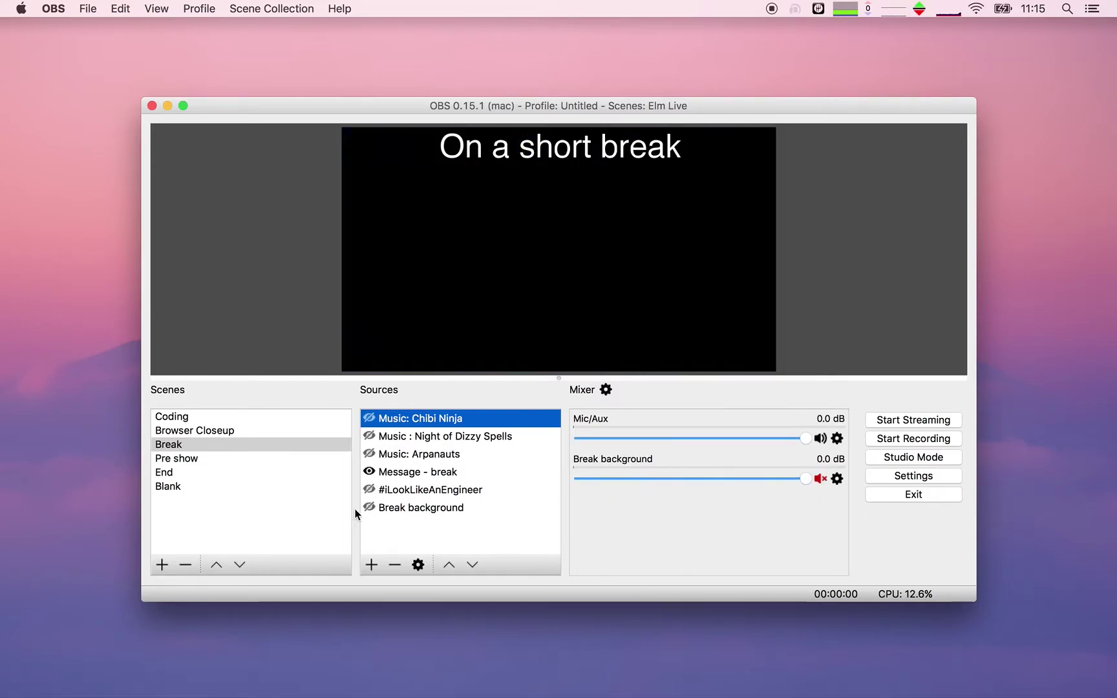
Step: View the Pre show scene and the End scene with their sources
{"action": "left_click", "coordinate": [197, 459]}
{"action": "left_click", "coordinate": [194, 472]}
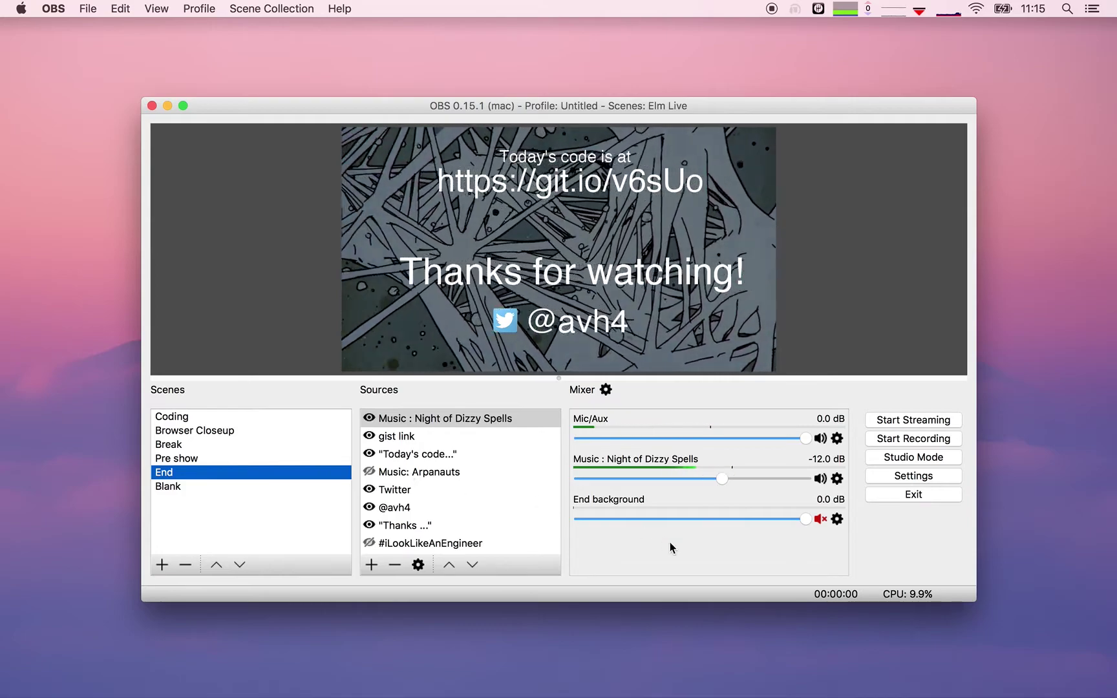
Step: Switch to Chrome, view the obs-studio GitHub repository, and highlight the config folder path in its description and the repository path in the address
{"action": "key", "text": "super+Tab"}
{"action": "key", "text": "super+Tab"}
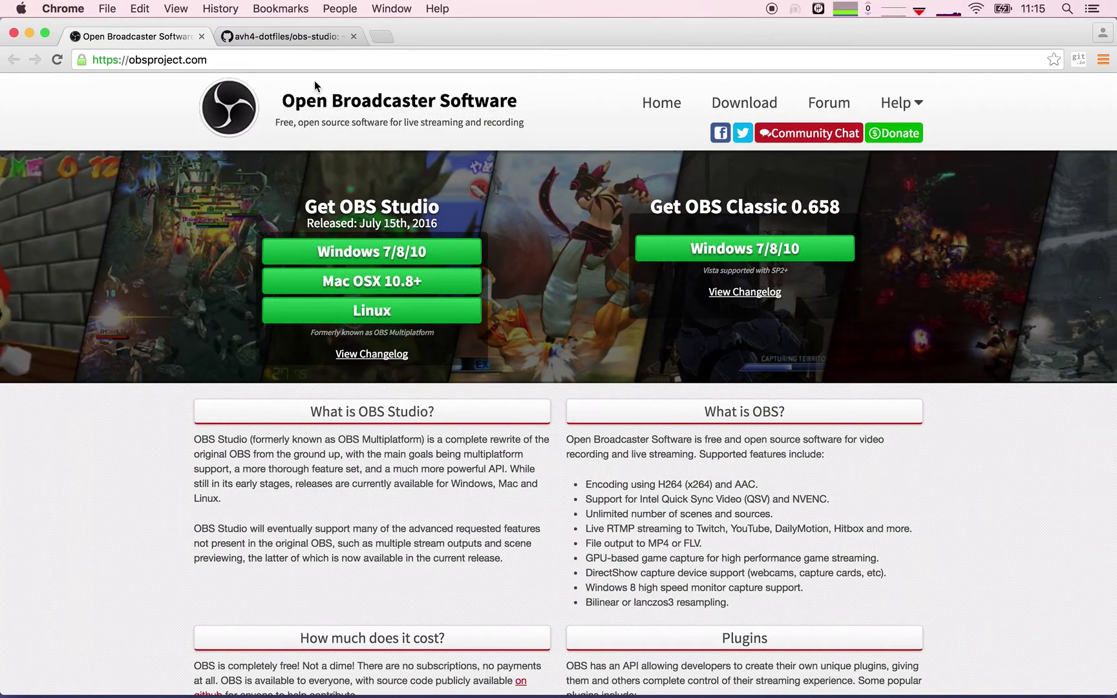
{"action": "left_click", "coordinate": [292, 38]}
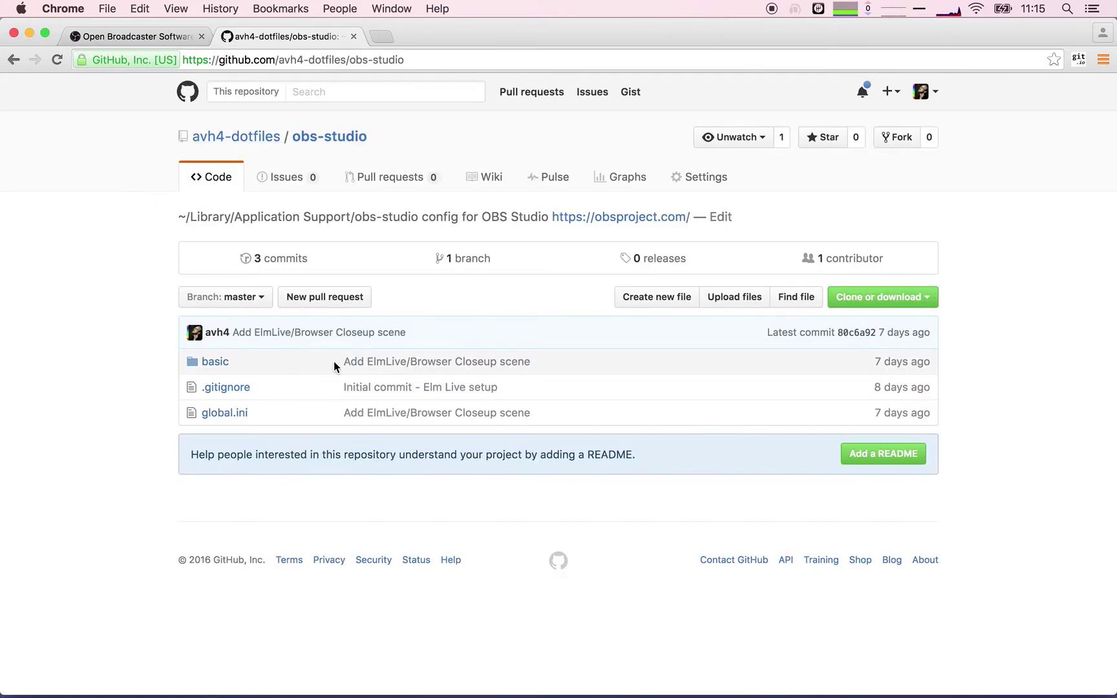
{"action": "left_click_drag", "start_coordinate": [181, 217], "coordinate": [418, 218]}
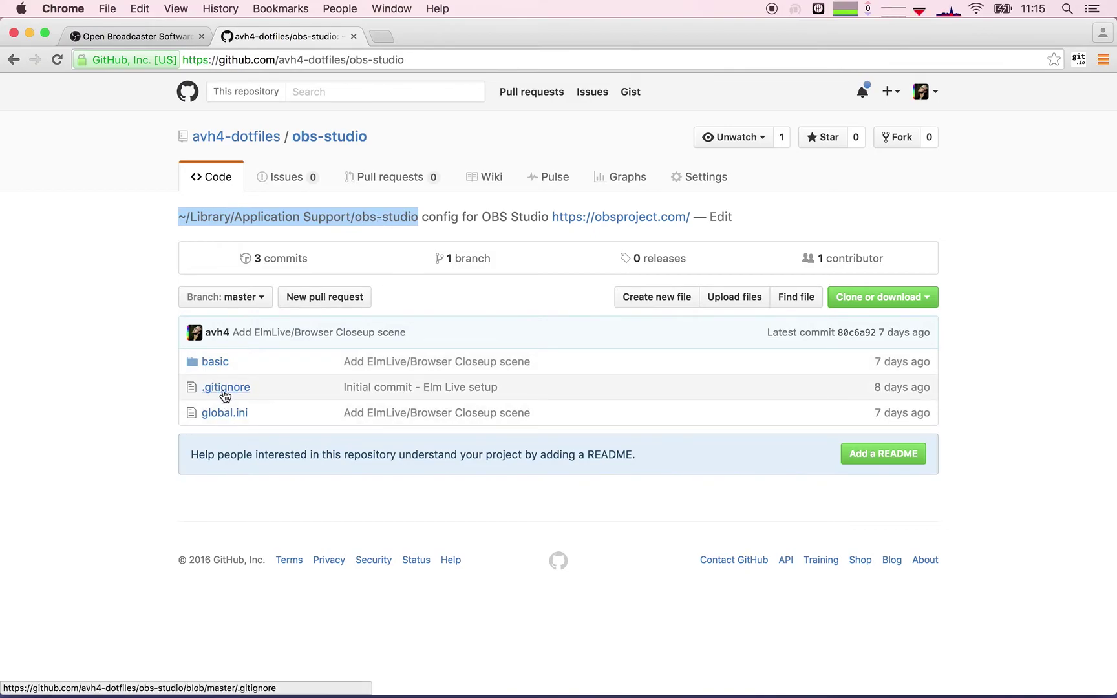
{"action": "left_click", "coordinate": [290, 59]}
{"action": "left_click_drag", "start_coordinate": [290, 60], "coordinate": [405, 60]}
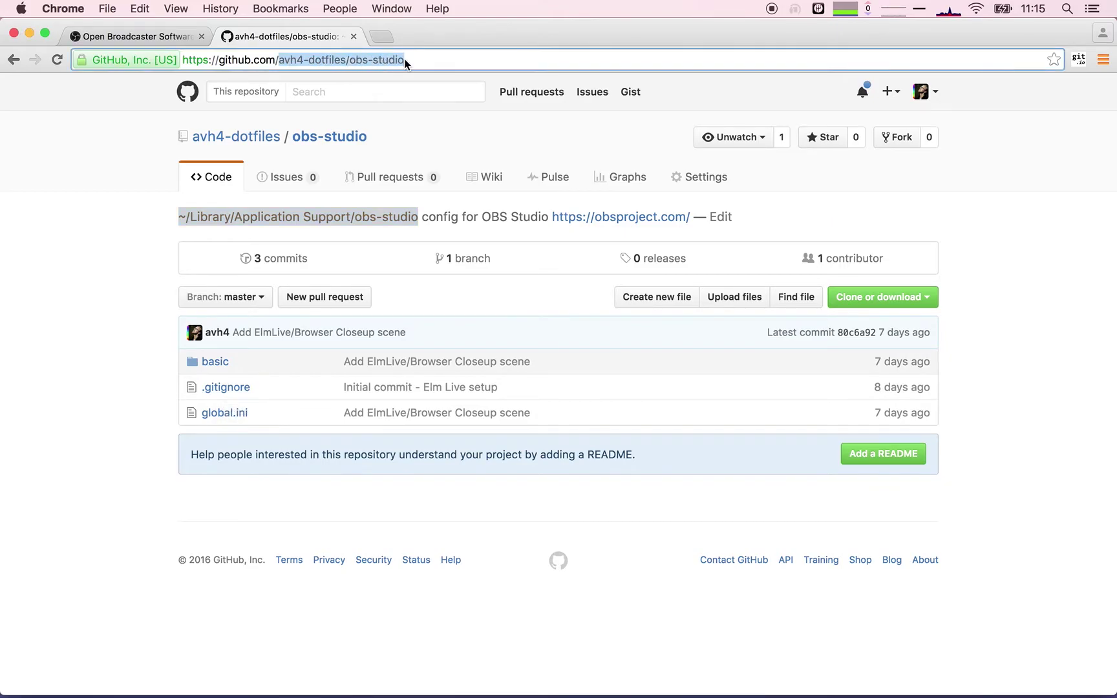
Step: Open the repository's .gitignore file and highlight its service.json and rtmp-services entries
{"action": "left_click", "coordinate": [226, 387]}
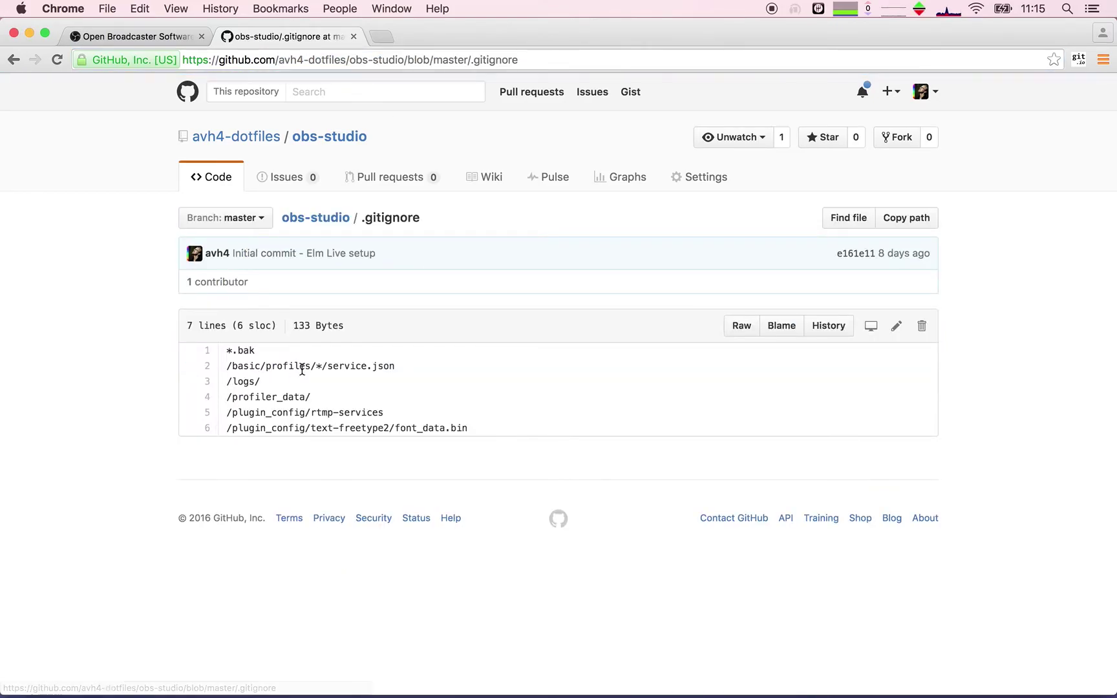
{"action": "left_click_drag", "start_coordinate": [227, 367], "coordinate": [382, 369]}
{"action": "double_click", "coordinate": [349, 369]}
{"action": "left_click_drag", "start_coordinate": [228, 414], "coordinate": [376, 414]}
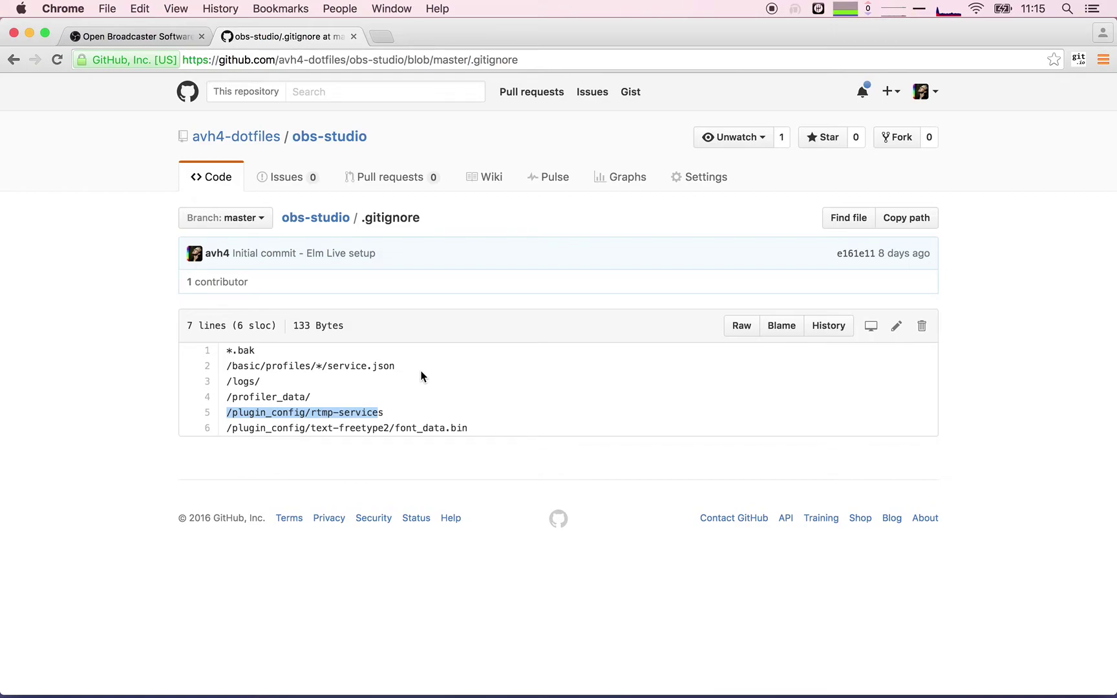
{"action": "left_click_drag", "start_coordinate": [233, 366], "coordinate": [398, 366]}
{"action": "double_click", "coordinate": [270, 412]}
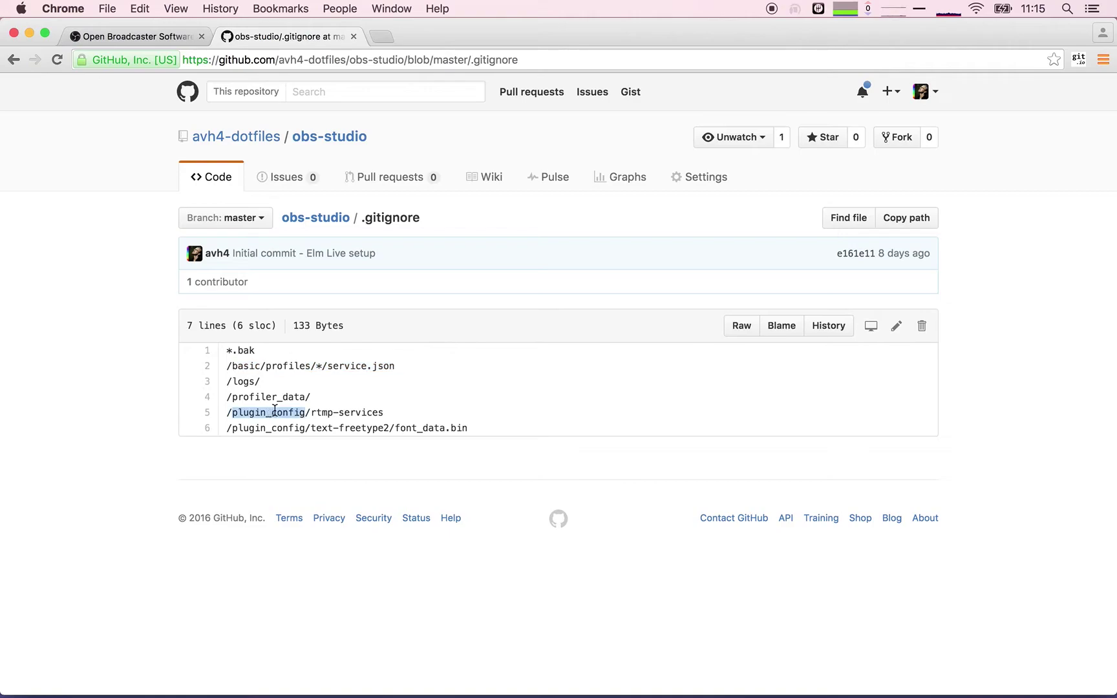
{"action": "left_click_drag", "start_coordinate": [271, 412], "coordinate": [363, 411]}
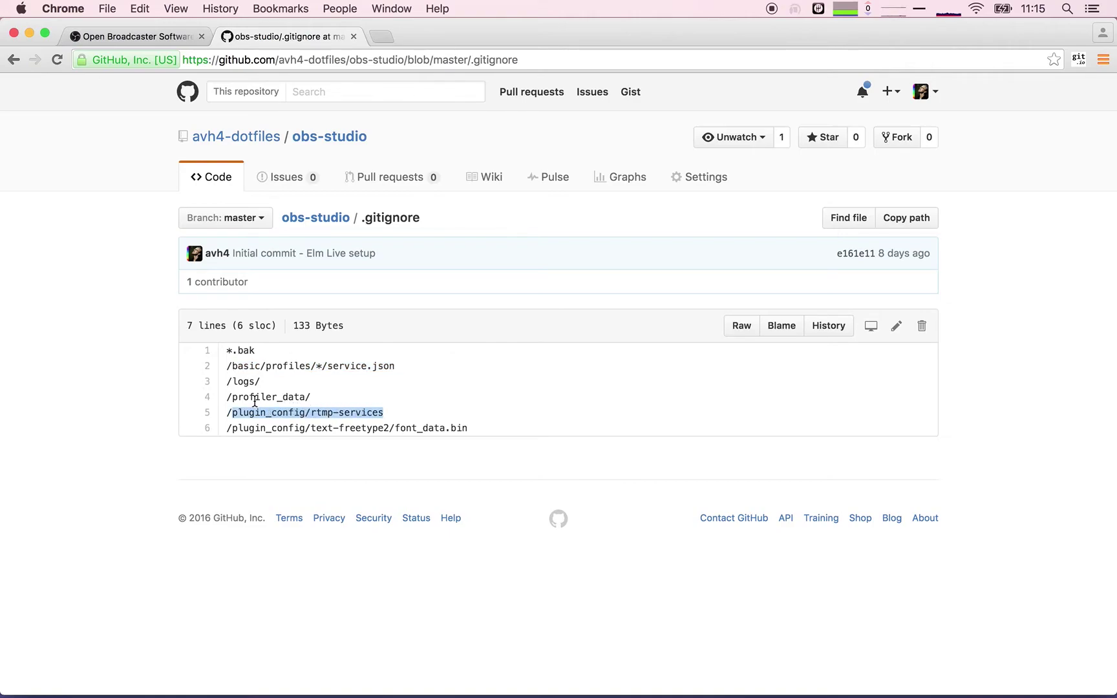
Step: Highlight the font_data.bin, profiler_data, logs and *.bak entries in .gitignore one after another, and clear the selection
{"action": "double_click", "coordinate": [269, 426]}
{"action": "left_click_drag", "start_coordinate": [269, 427], "coordinate": [454, 427]}
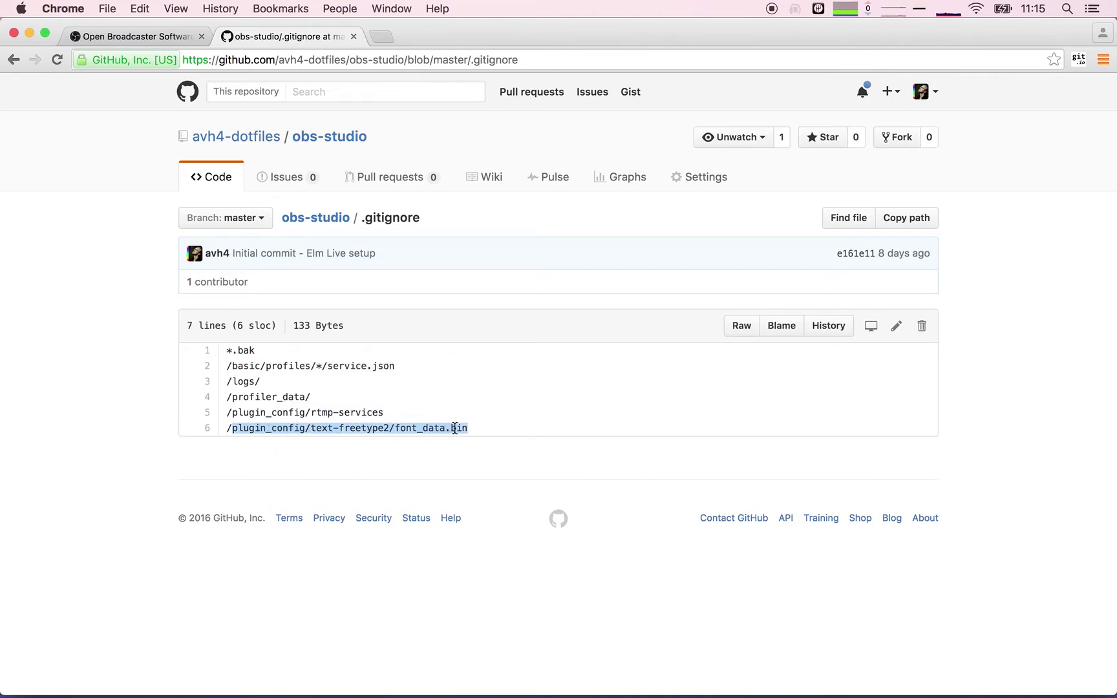
{"action": "double_click", "coordinate": [244, 399]}
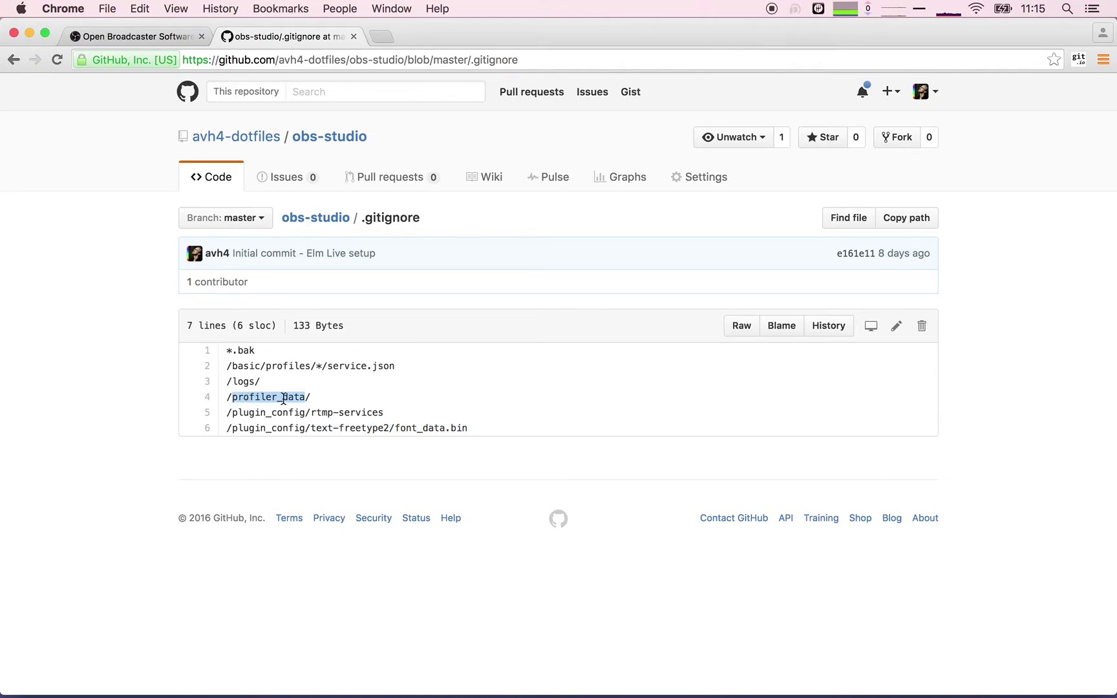
{"action": "left_click", "coordinate": [240, 382]}
{"action": "double_click", "coordinate": [247, 350]}
{"action": "left_click", "coordinate": [300, 464]}
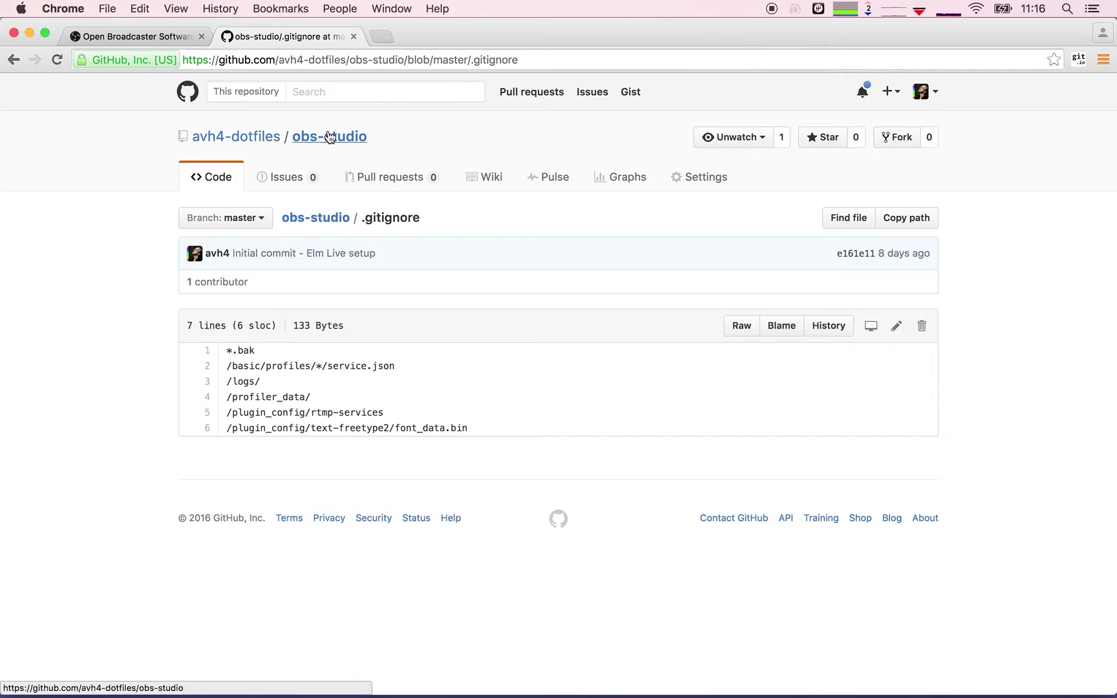
Step: Switch to the Google page in Chrome and search for creative commons music
{"action": "key", "text": "super+Tab"}
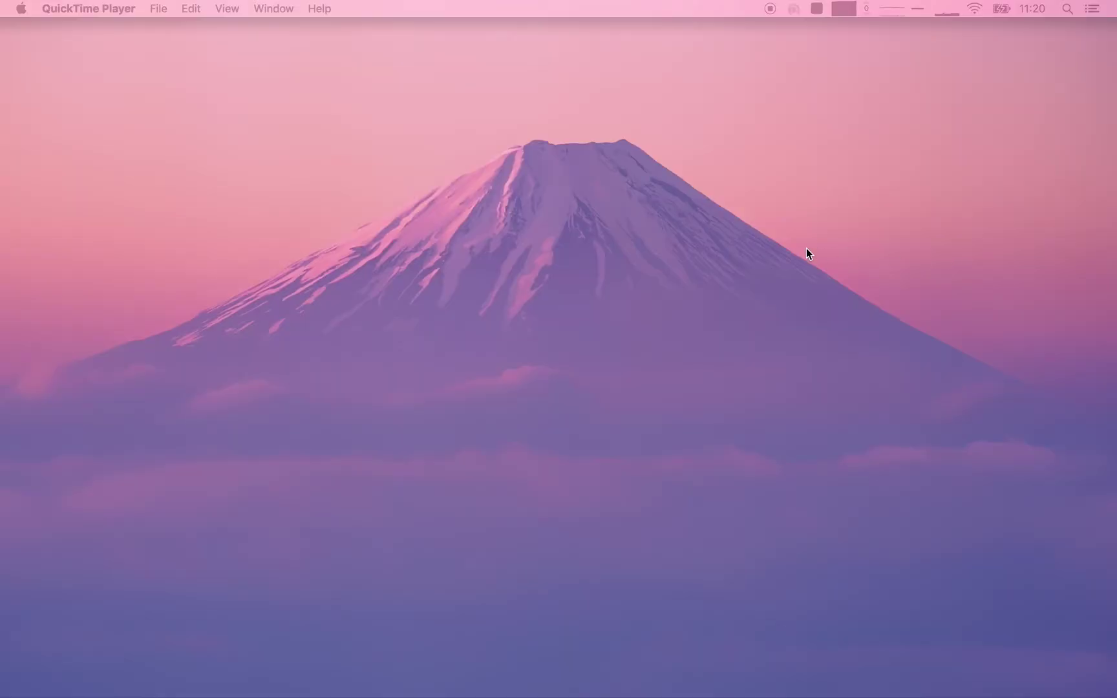
{"action": "key", "text": "super+Tab"}
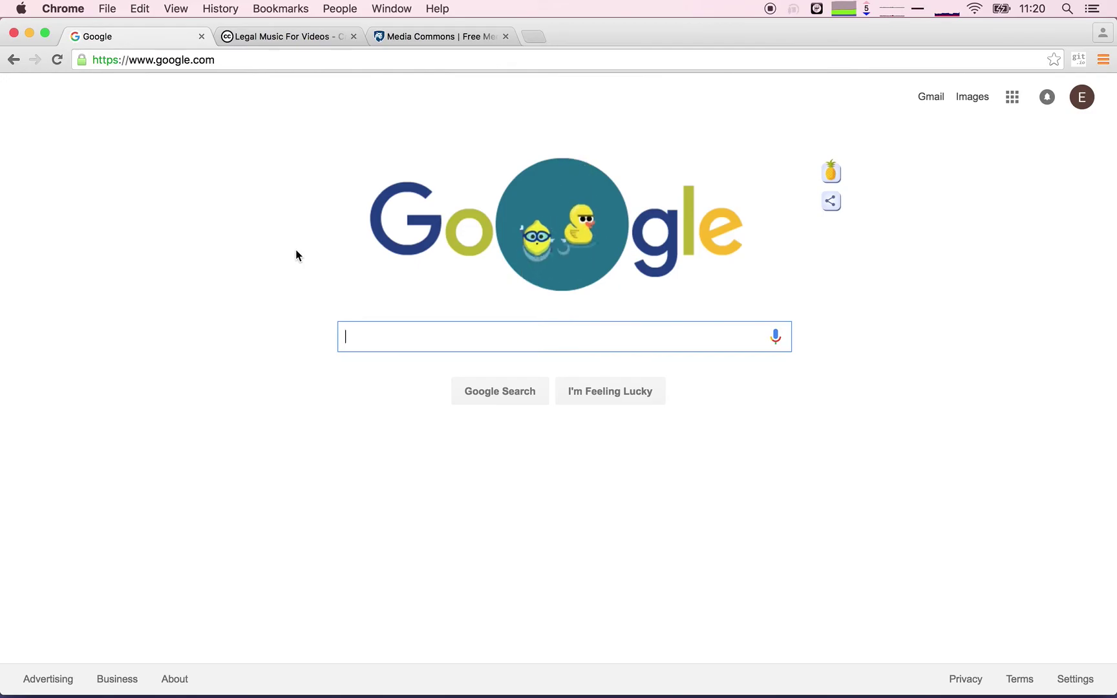
{"action": "type", "text": "creative commons video loops"}
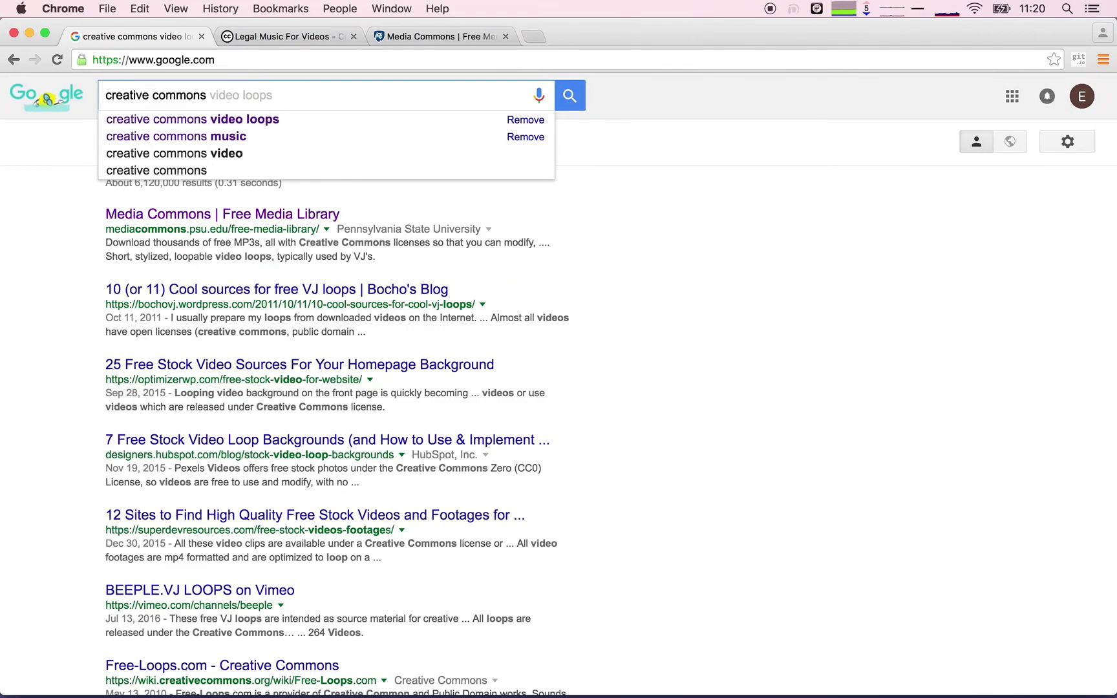
{"action": "key", "text": "Down"}
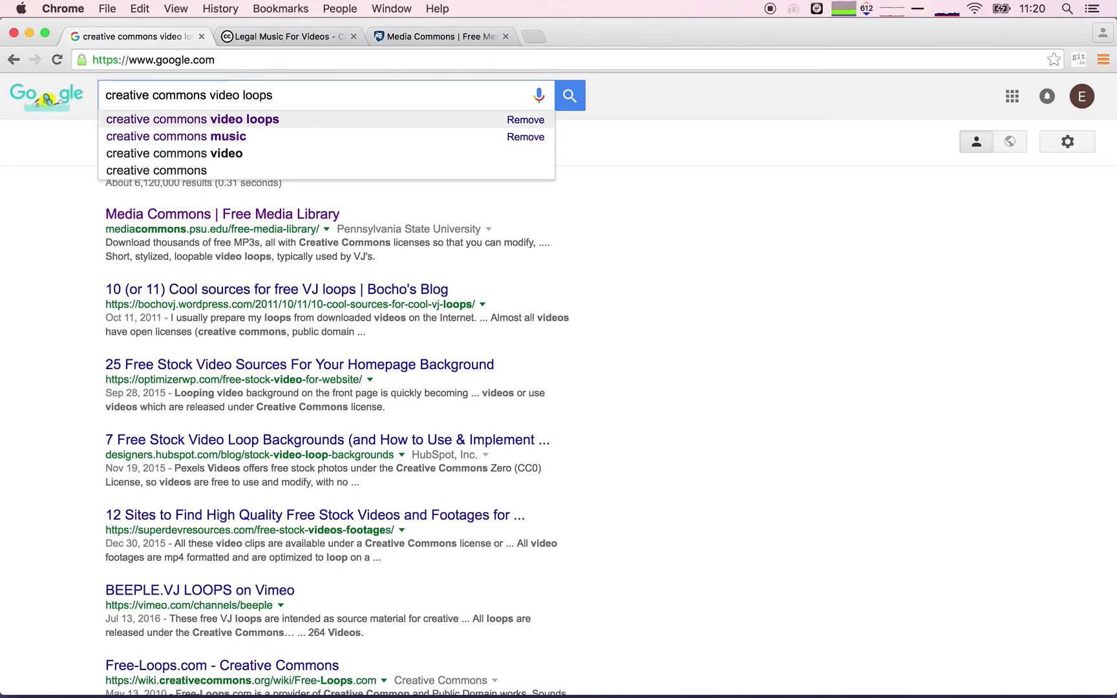
{"action": "key", "text": "Down"}
{"action": "key", "text": "Return"}
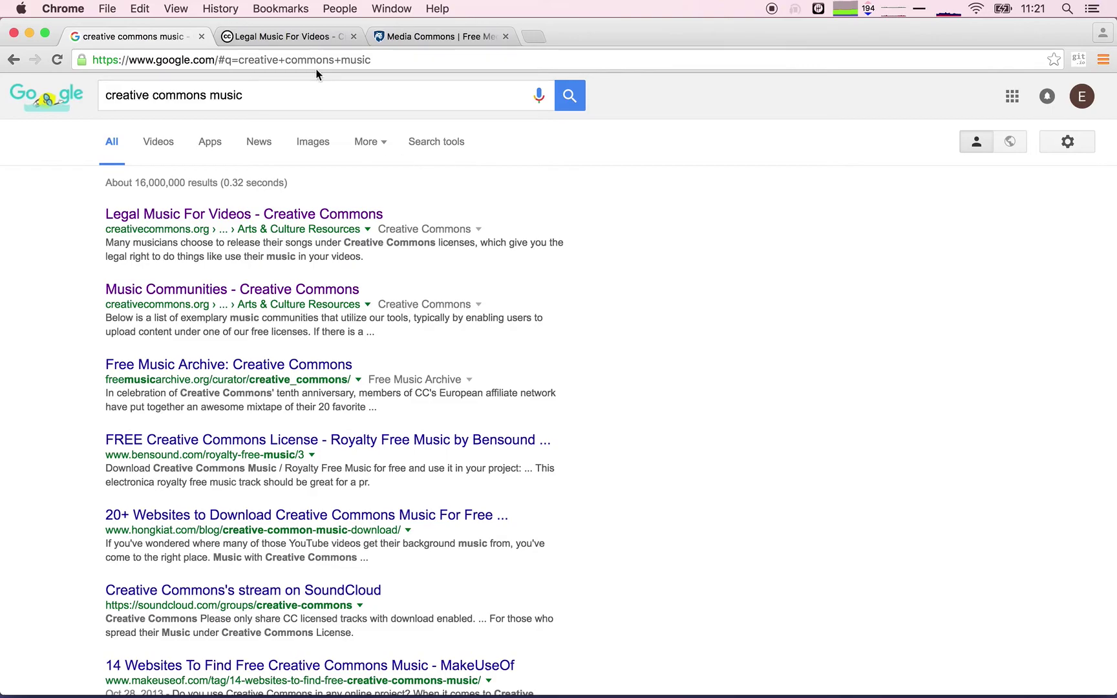
Step: Read the Creative Commons page Legal Music For Videos, examining its list of music sites and the rules for using licensed songs
{"action": "left_click", "coordinate": [297, 35]}
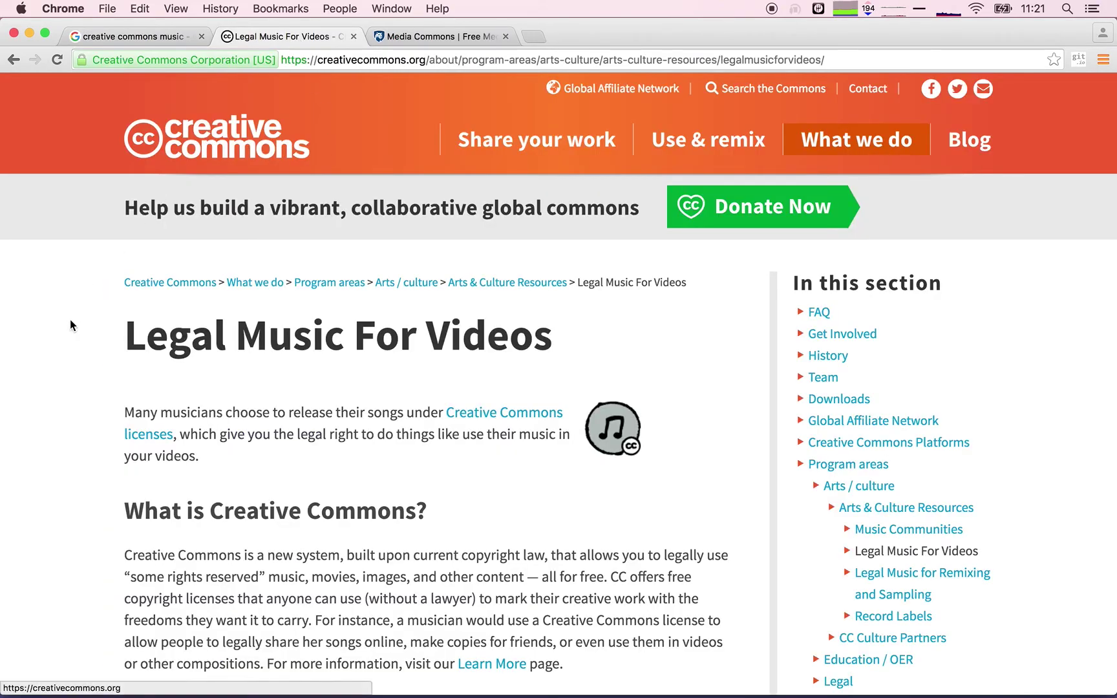
{"action": "scroll", "coordinate": [70, 320], "scroll_direction": "down", "scroll_amount": 7}
{"action": "scroll", "coordinate": [70, 319], "scroll_direction": "up", "scroll_amount": 8}
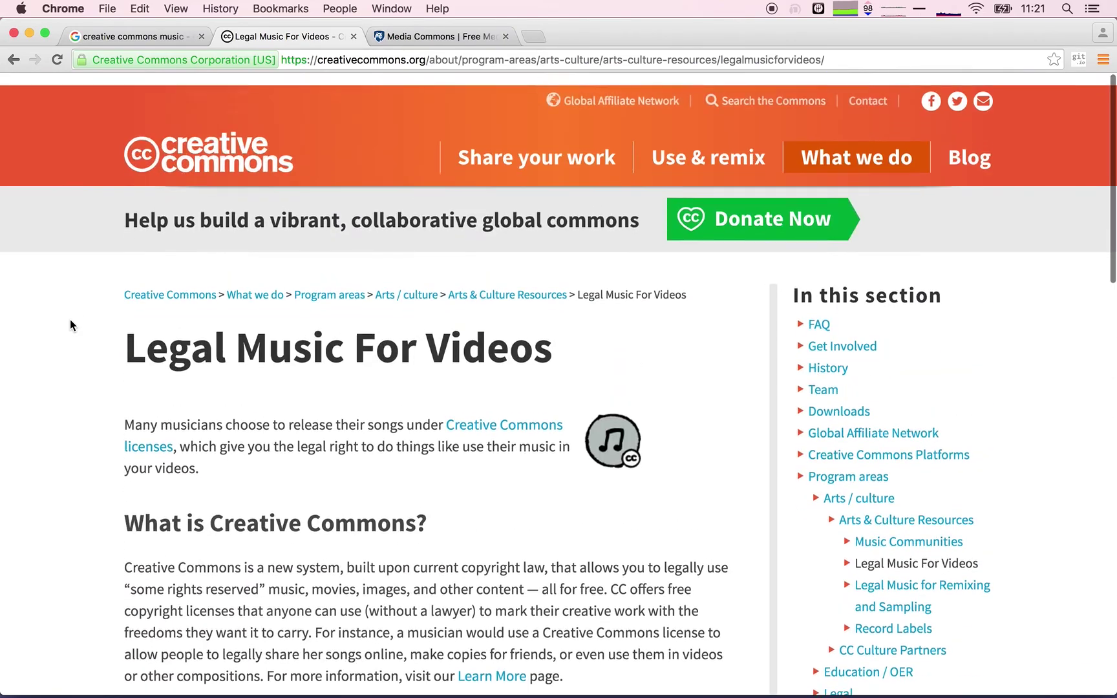
{"action": "scroll", "coordinate": [87, 348], "scroll_direction": "down", "scroll_amount": 4}
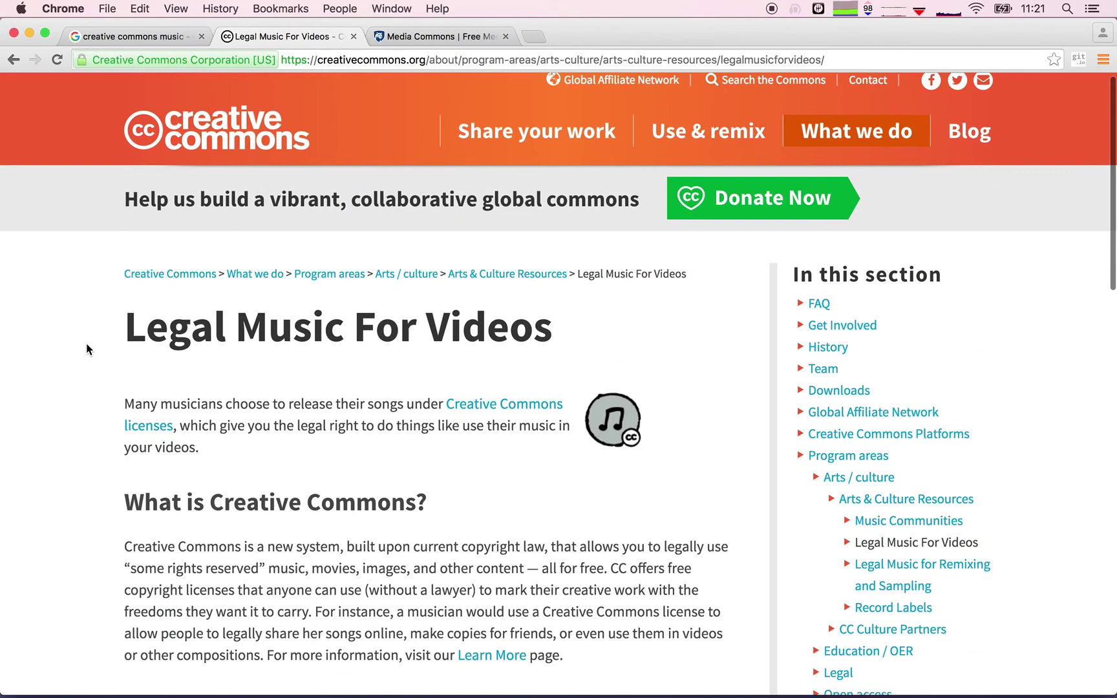
{"action": "scroll", "coordinate": [125, 340], "scroll_direction": "down", "scroll_amount": 10}
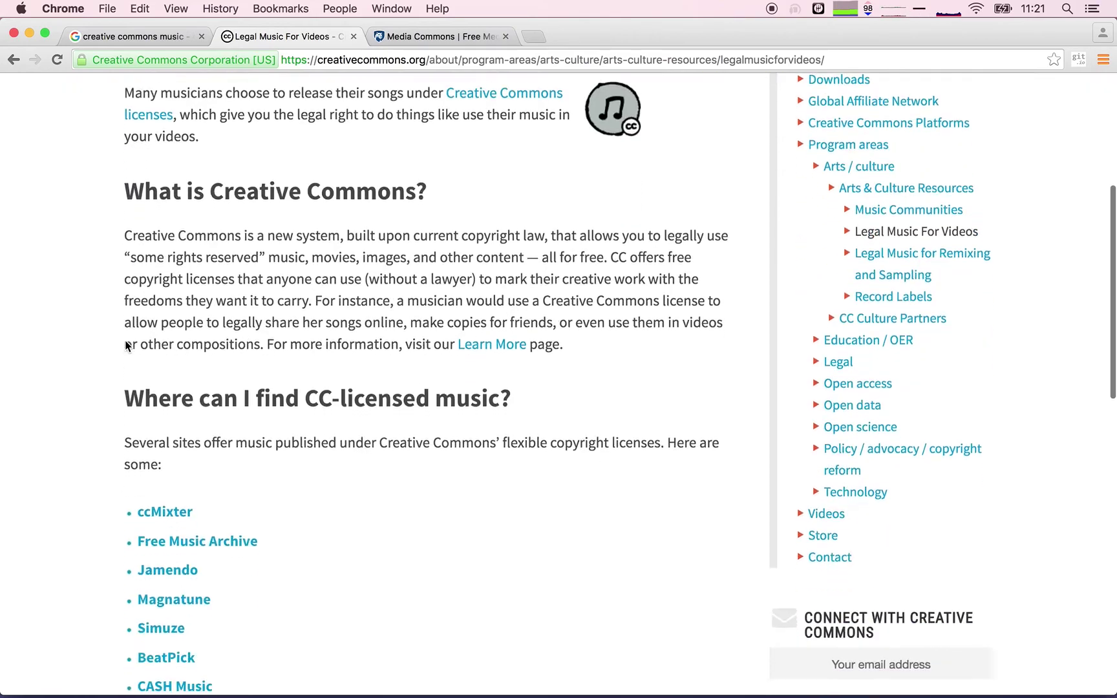
{"action": "scroll", "coordinate": [150, 350], "scroll_direction": "down", "scroll_amount": 2}
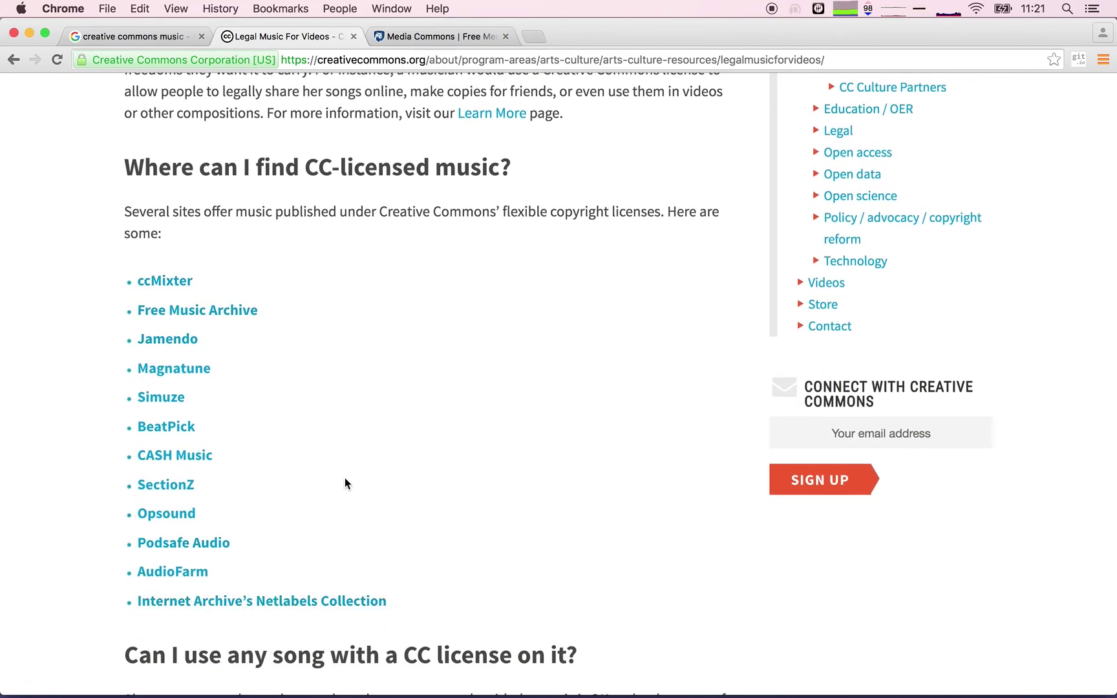
{"action": "scroll", "coordinate": [344, 482], "scroll_direction": "down", "scroll_amount": 5}
{"action": "scroll", "coordinate": [386, 304], "scroll_direction": "down", "scroll_amount": 6}
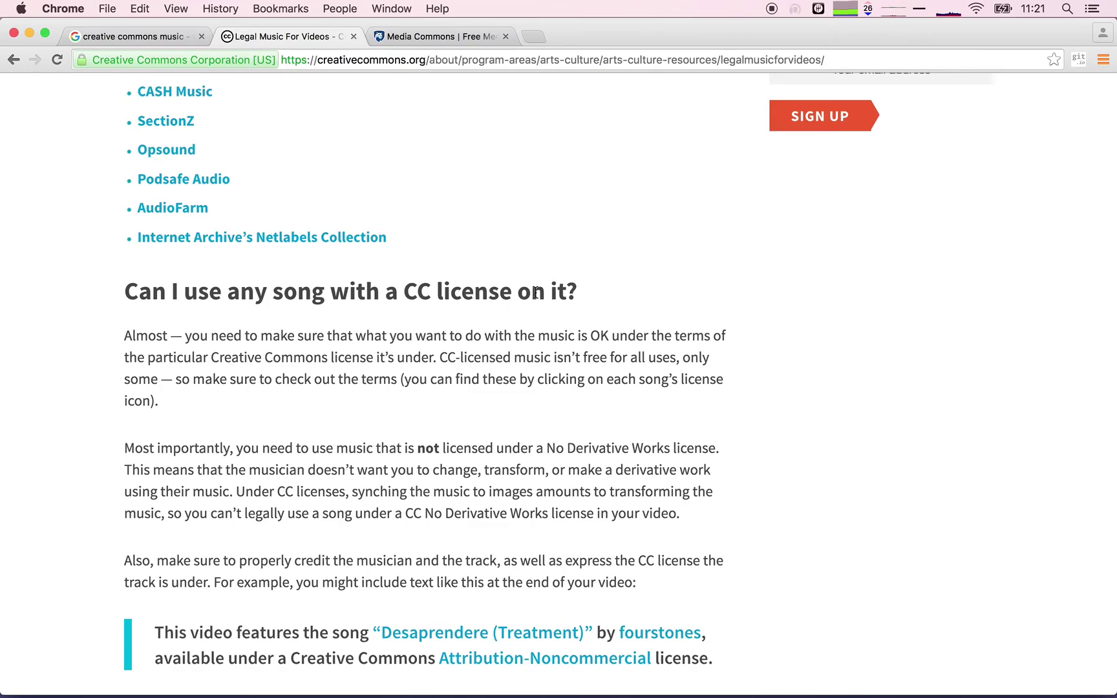
{"action": "scroll", "coordinate": [536, 292], "scroll_direction": "down", "scroll_amount": 5}
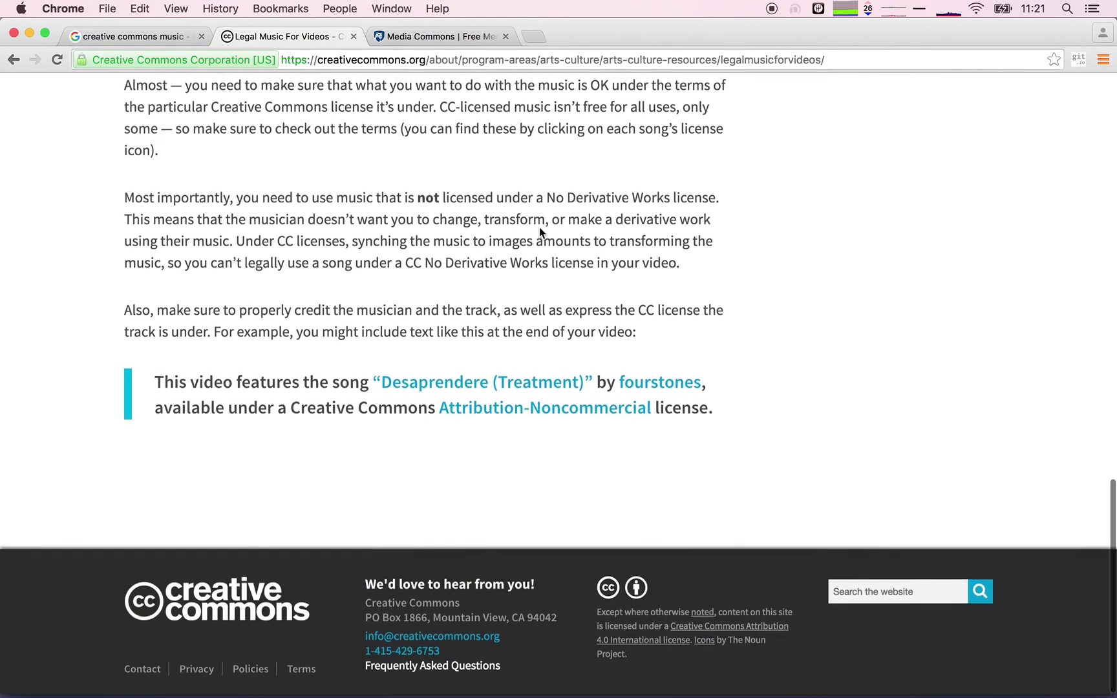
{"action": "scroll", "coordinate": [539, 228], "scroll_direction": "up", "scroll_amount": 10}
{"action": "scroll", "coordinate": [539, 227], "scroll_direction": "up", "scroll_amount": 1}
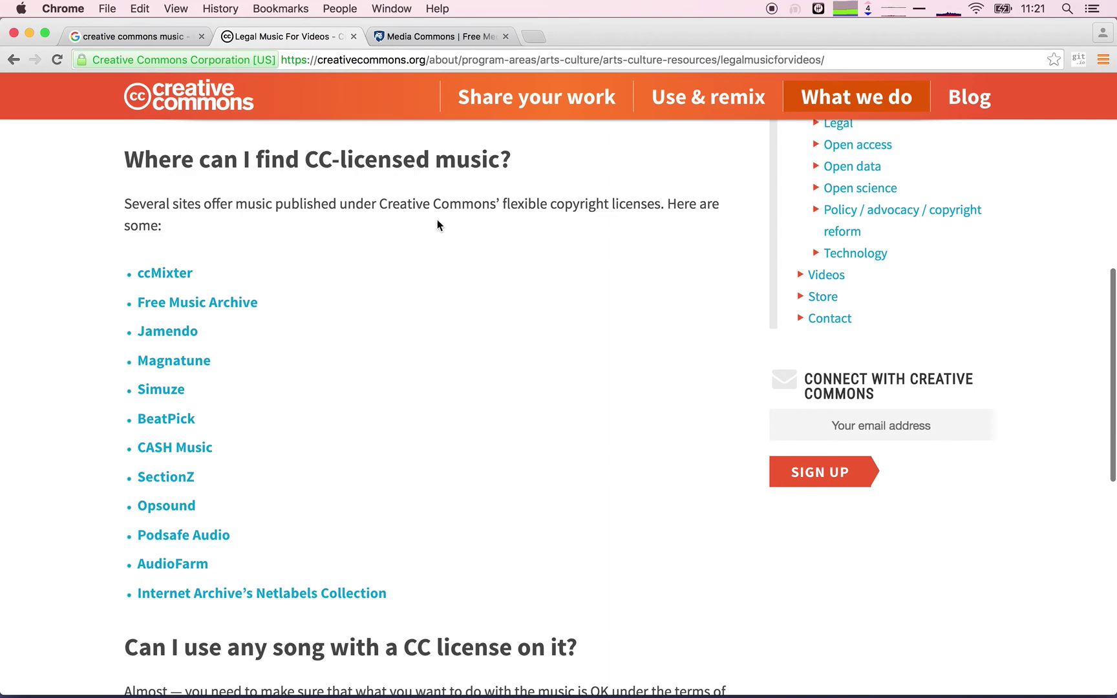
Step: Look through the Media Commons Free Media Library page and its audio, image and video sources, and return to its beginning
{"action": "left_click", "coordinate": [426, 37]}
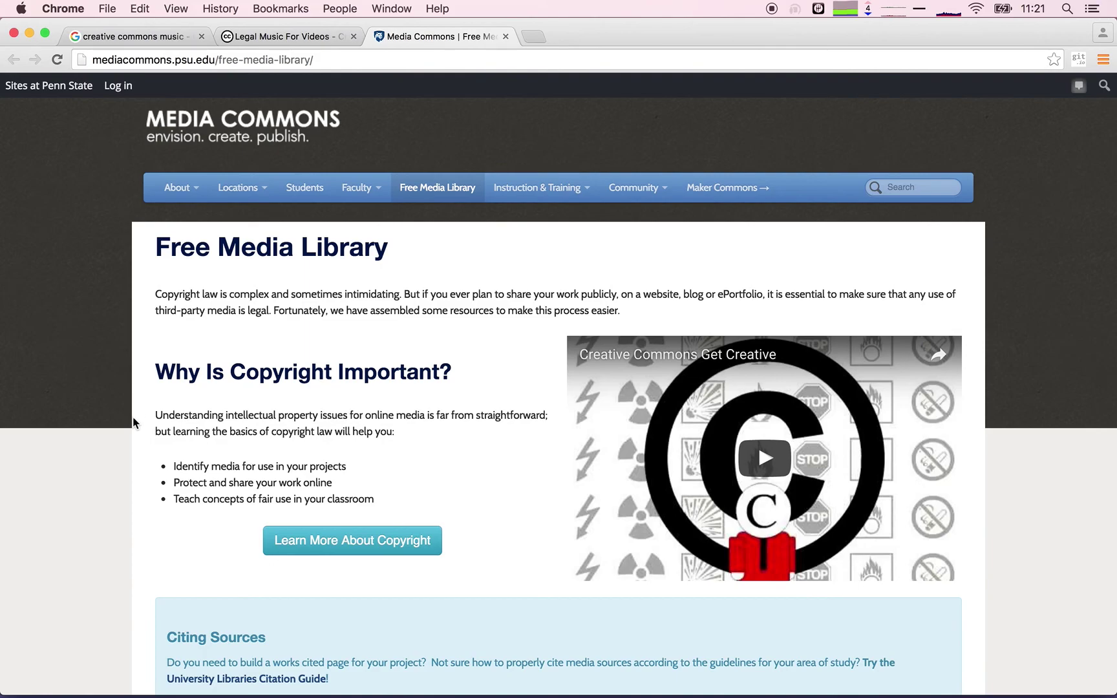
{"action": "scroll", "coordinate": [104, 493], "scroll_direction": "down", "scroll_amount": 2}
{"action": "scroll", "coordinate": [104, 488], "scroll_direction": "down", "scroll_amount": 6}
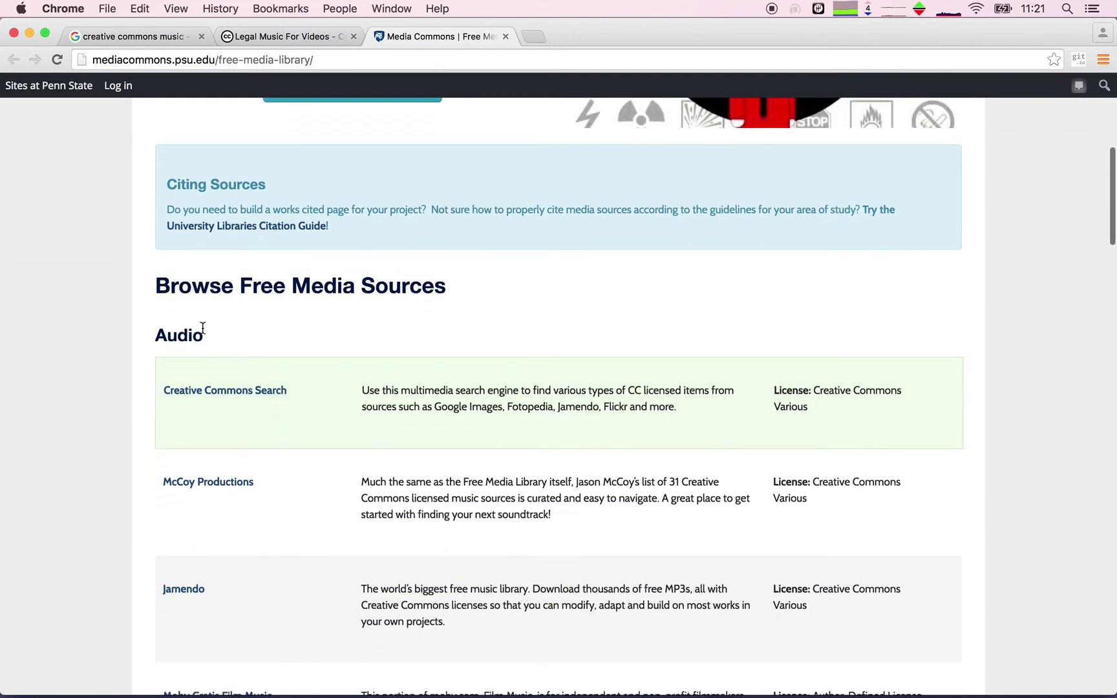
{"action": "double_click", "coordinate": [172, 338]}
{"action": "scroll", "coordinate": [172, 337], "scroll_direction": "down", "scroll_amount": 15}
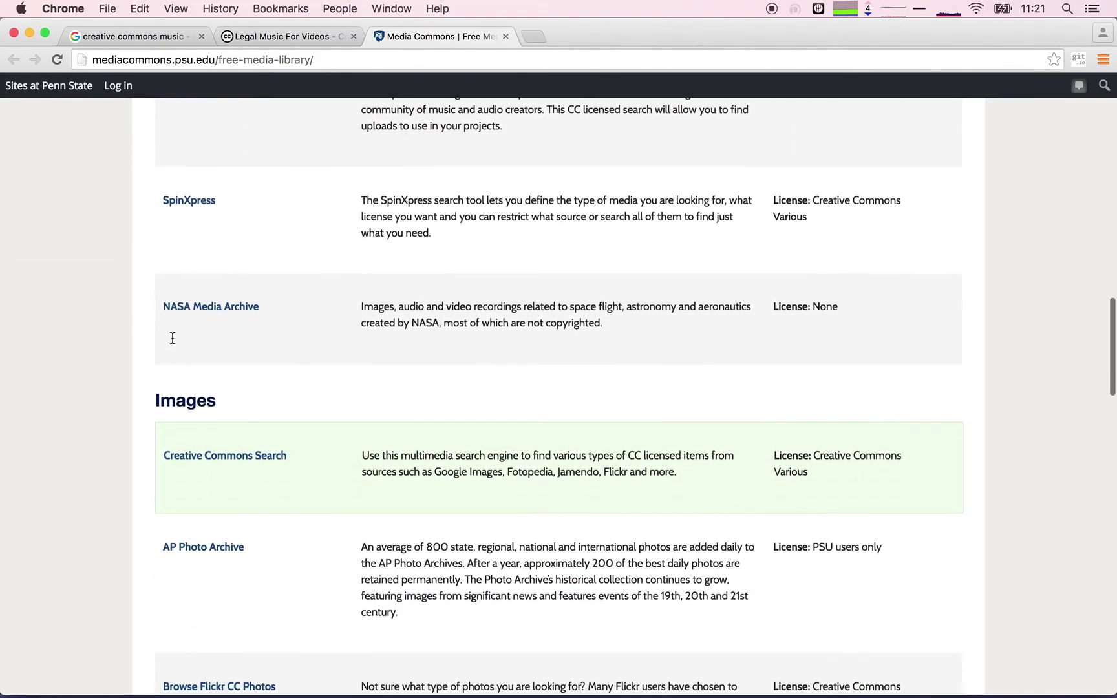
{"action": "scroll", "coordinate": [187, 251], "scroll_direction": "down", "scroll_amount": 15}
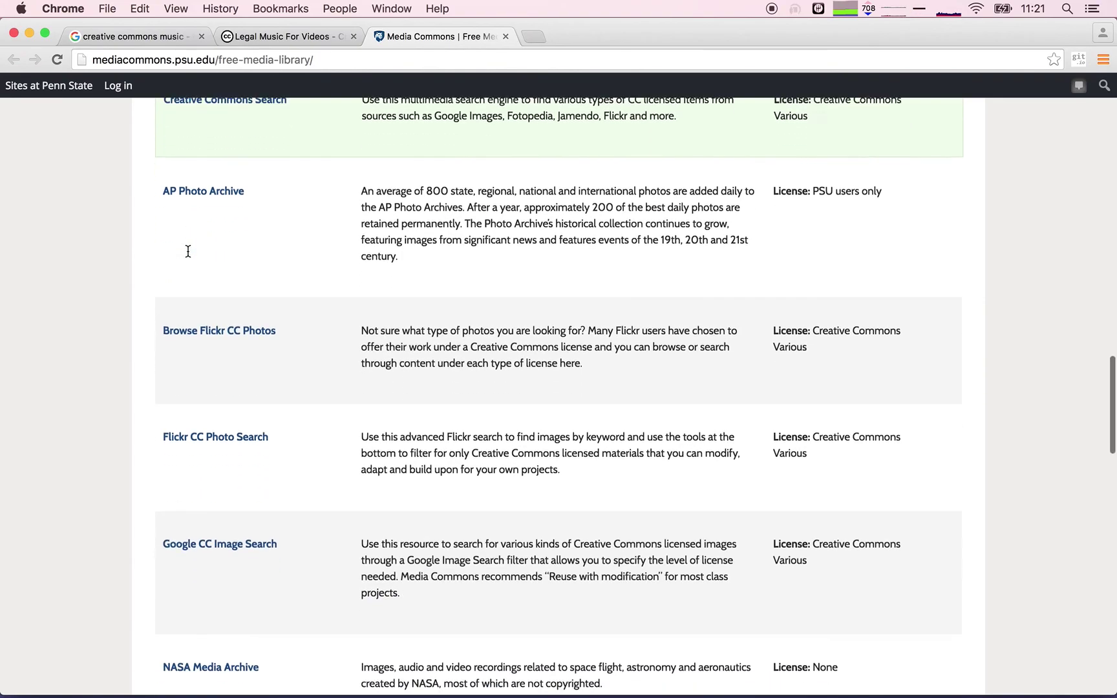
{"action": "scroll", "coordinate": [188, 250], "scroll_direction": "down", "scroll_amount": 5}
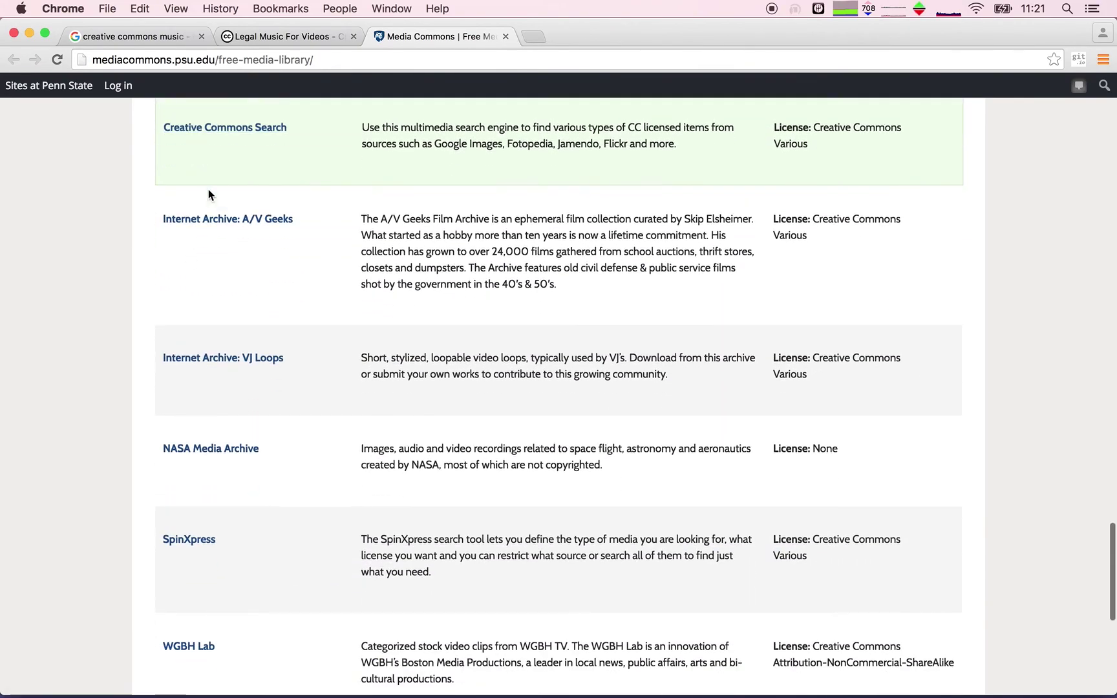
{"action": "scroll", "coordinate": [209, 188], "scroll_direction": "up", "scroll_amount": 2}
{"action": "scroll", "coordinate": [229, 292], "scroll_direction": "down", "scroll_amount": 10}
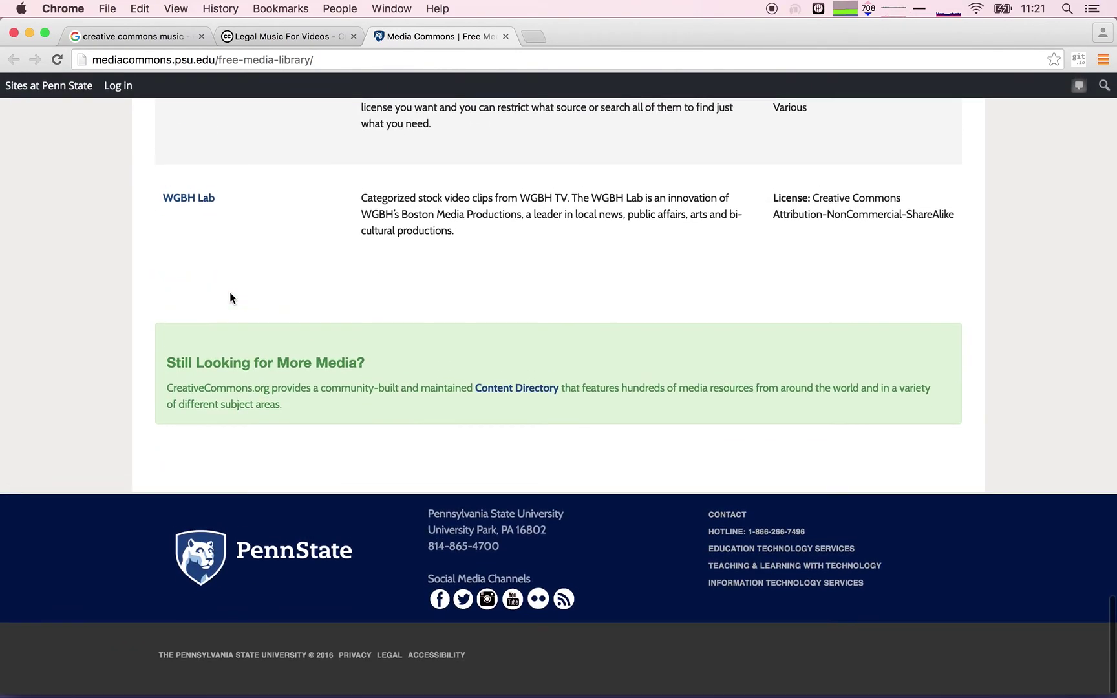
{"action": "scroll", "coordinate": [229, 292], "scroll_direction": "up", "scroll_amount": 20}
{"action": "scroll", "coordinate": [230, 299], "scroll_direction": "up", "scroll_amount": 8}
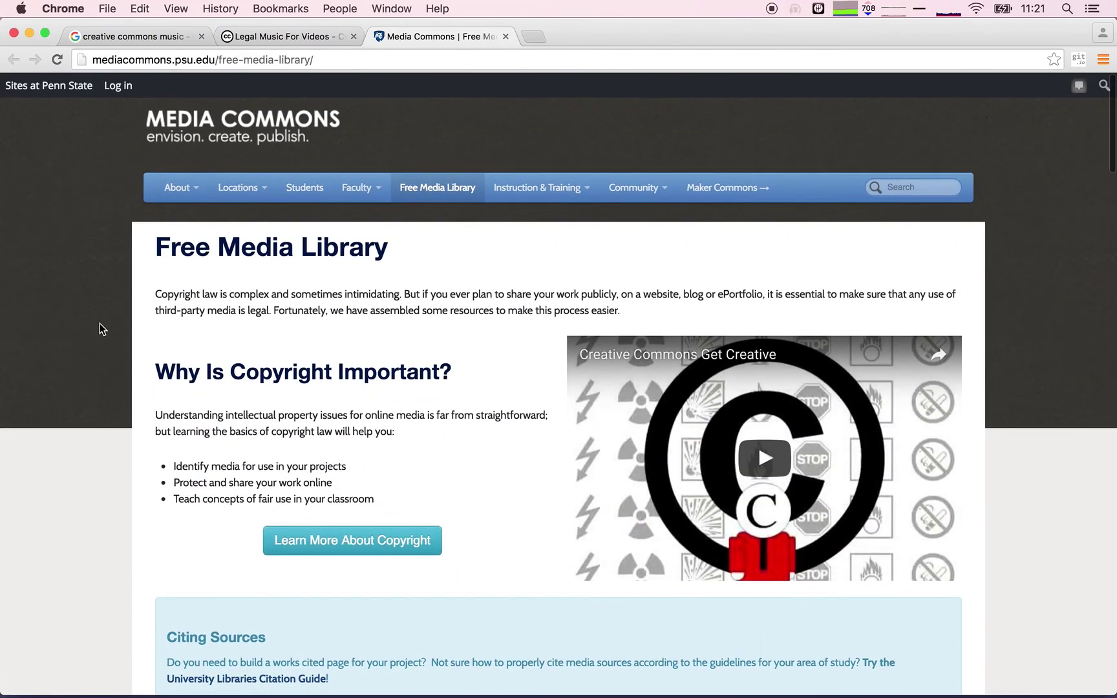